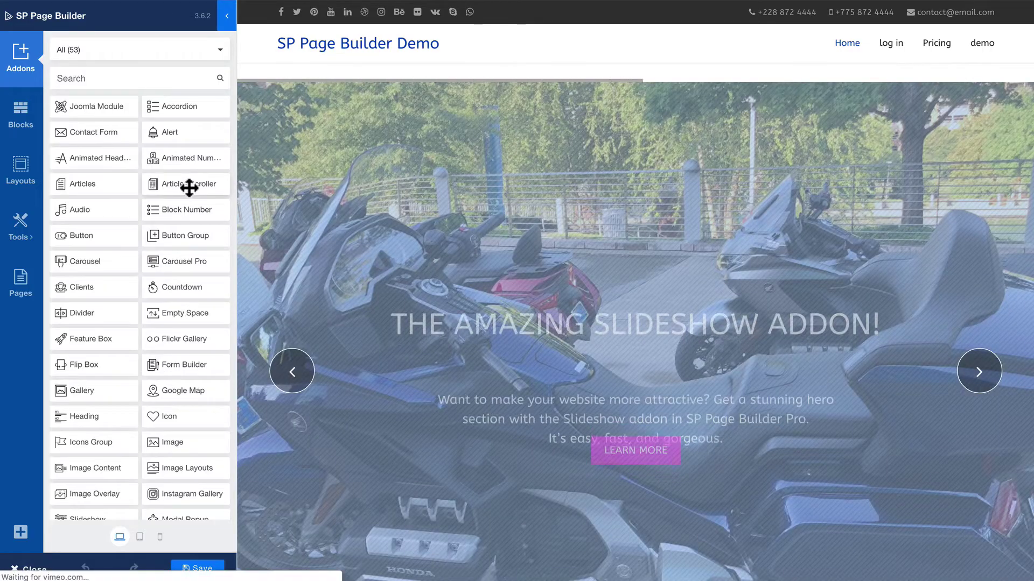
Delete the slideshow row at the top of the homepage and confirm the removal.
{"action": "mouse_move", "coordinate": [760, 155]}
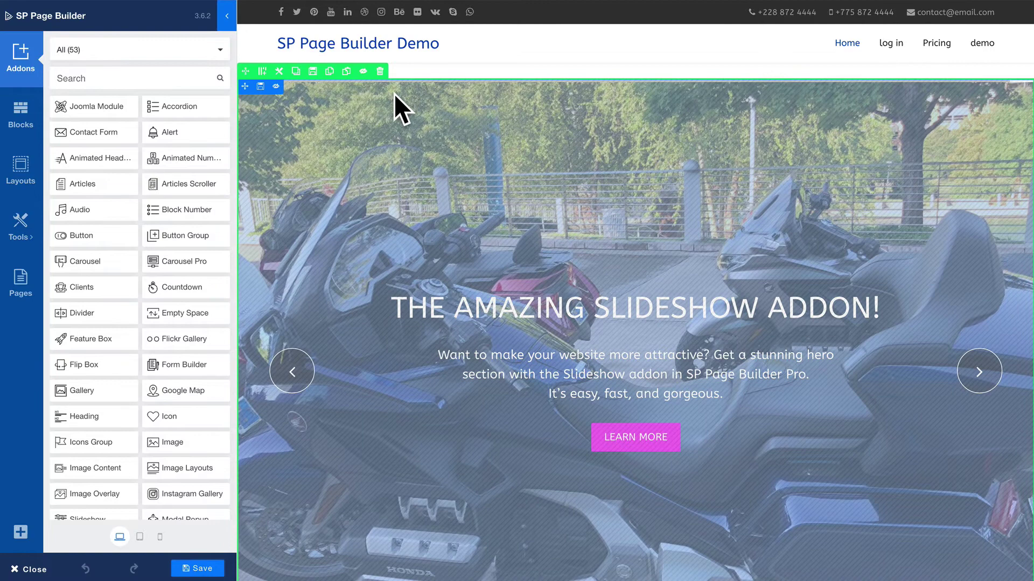
{"action": "left_click", "coordinate": [381, 72]}
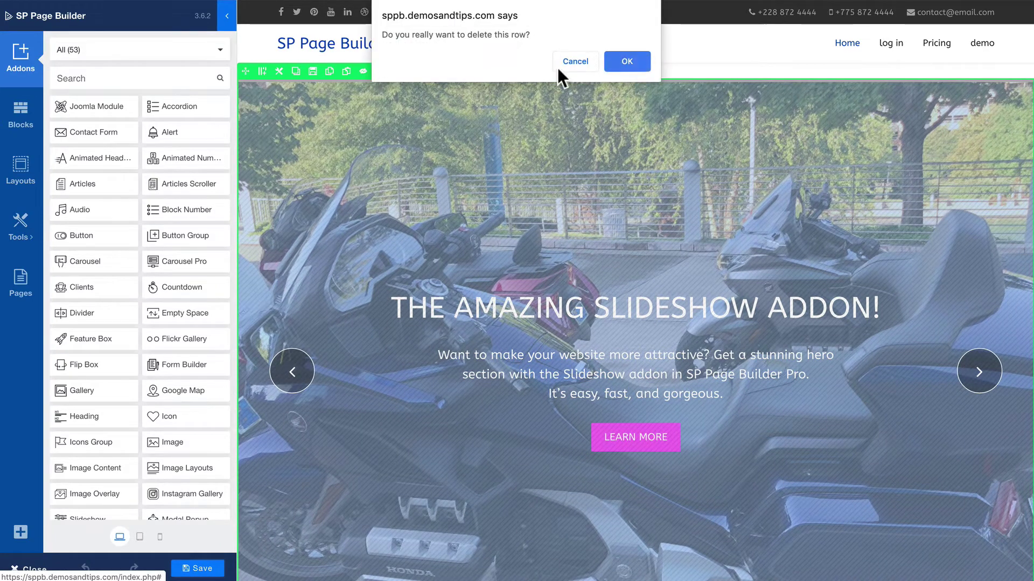
{"action": "left_click", "coordinate": [609, 66]}
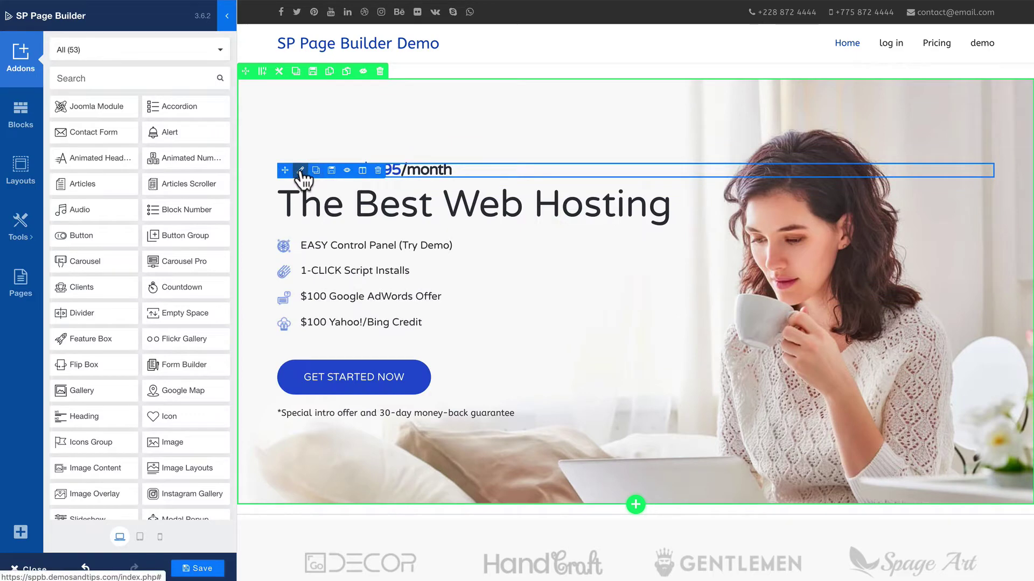
Change the hero price heading's font family from Varela Round to Zeyada.
{"action": "left_click", "coordinate": [300, 171]}
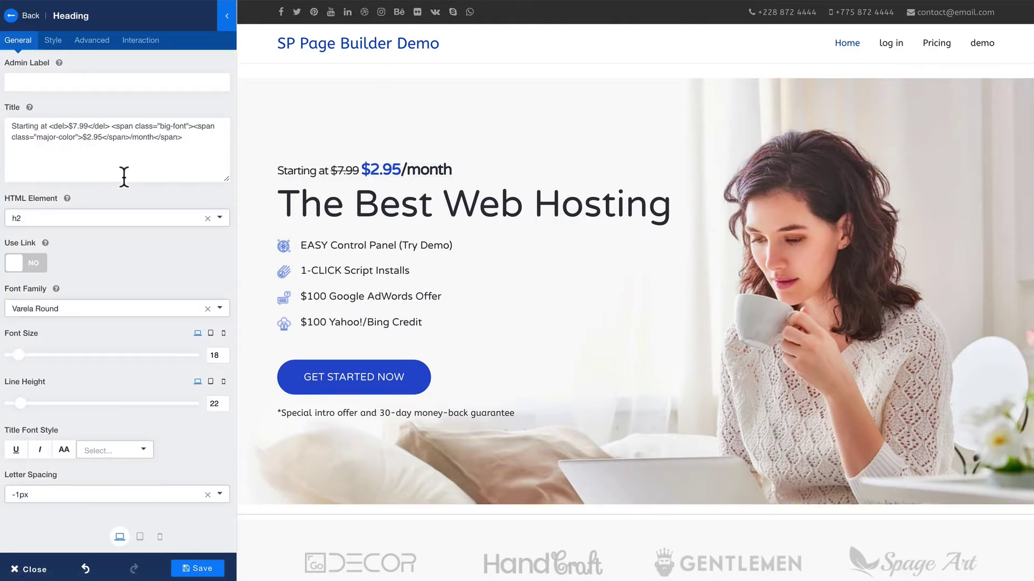
{"action": "scroll", "coordinate": [104, 173], "scroll_direction": "down", "scroll_amount": 1}
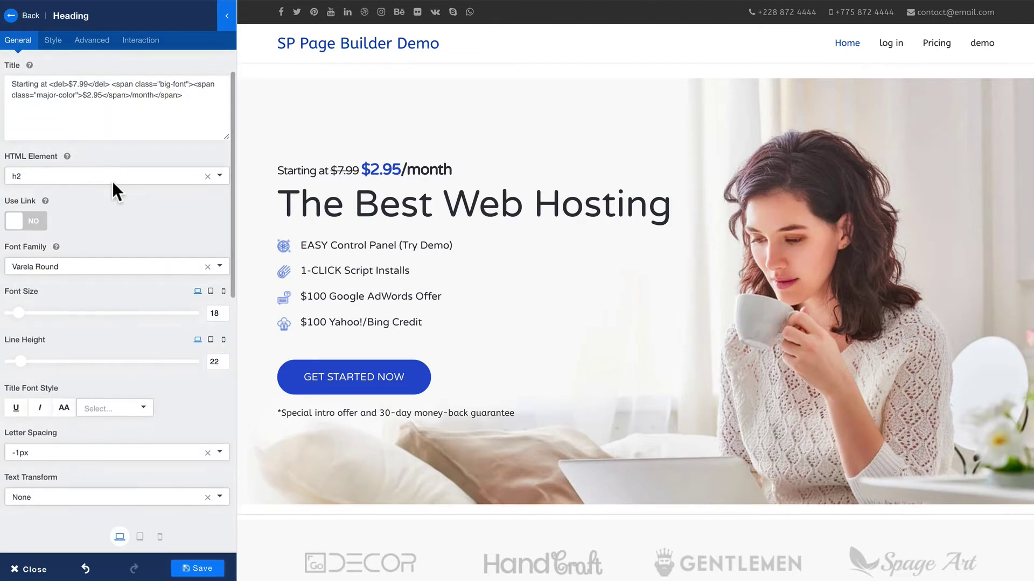
{"action": "left_click", "coordinate": [76, 264]}
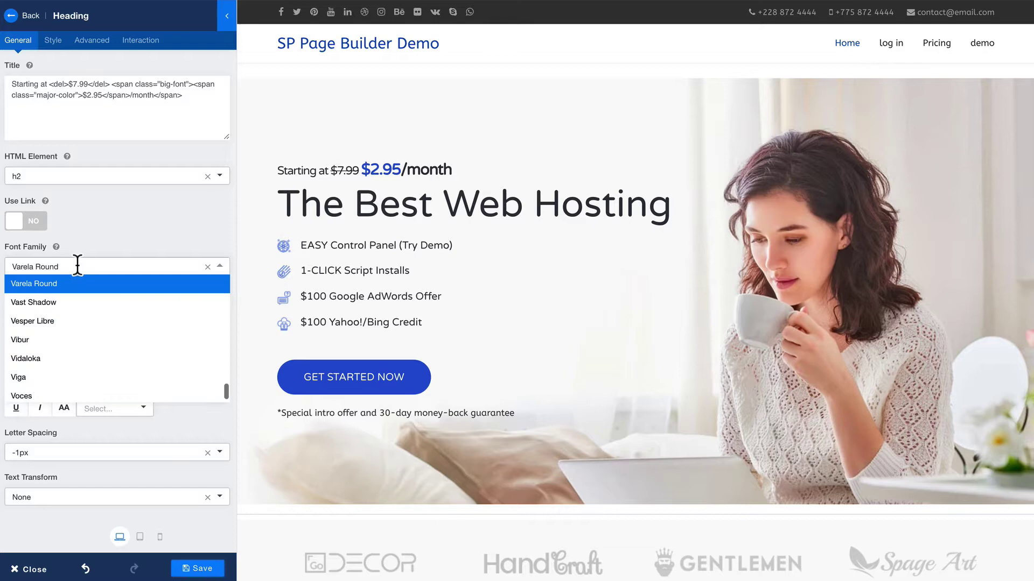
{"action": "scroll", "coordinate": [84, 323], "scroll_direction": "down", "scroll_amount": 10}
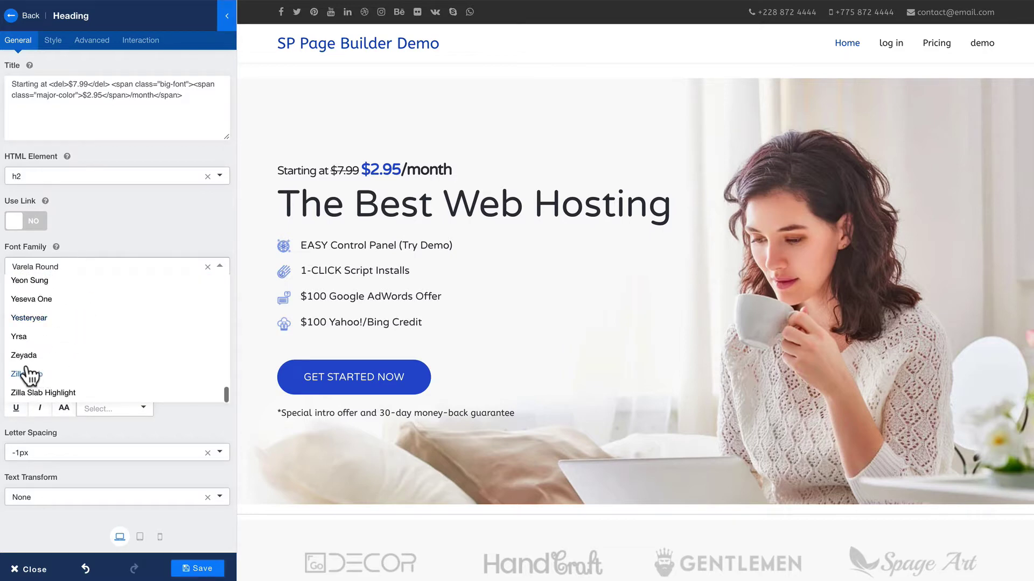
{"action": "left_click", "coordinate": [25, 358]}
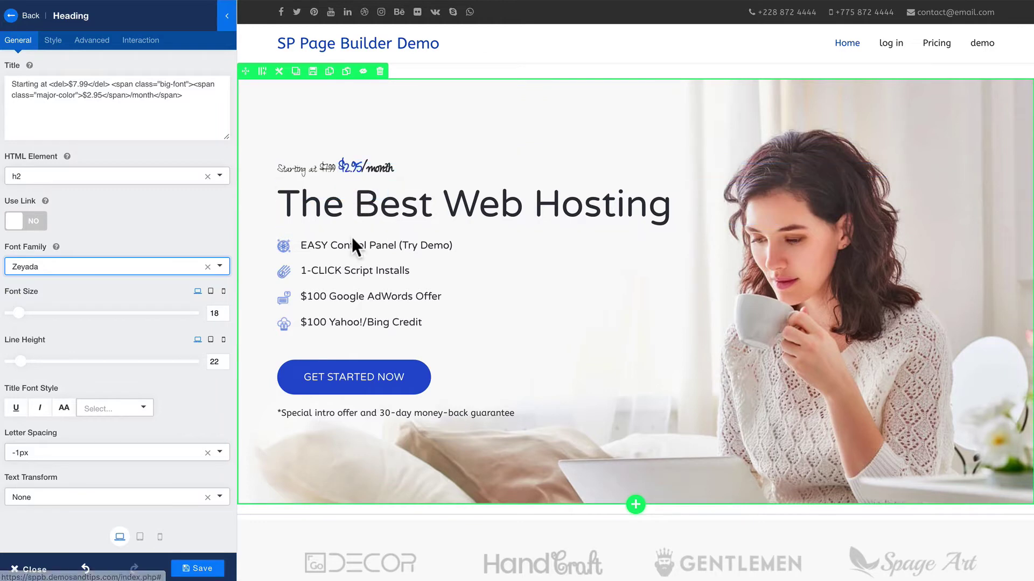
Set the font family of The Best Web Hosting heading to Zeyada.
{"action": "left_click", "coordinate": [297, 200]}
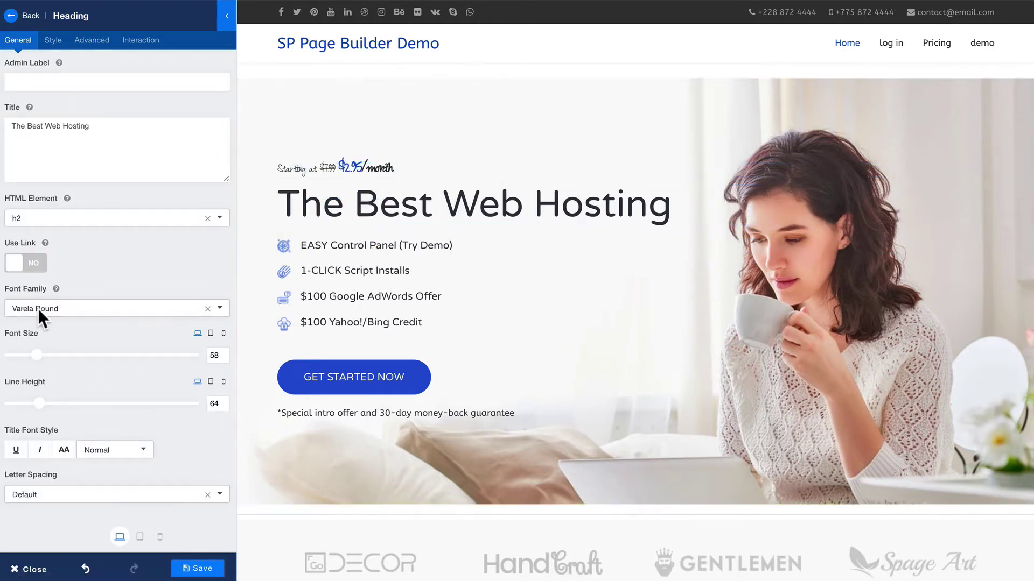
{"action": "left_click", "coordinate": [38, 309]}
{"action": "scroll", "coordinate": [57, 354], "scroll_direction": "down", "scroll_amount": 3}
{"action": "scroll", "coordinate": [54, 353], "scroll_direction": "down", "scroll_amount": 5}
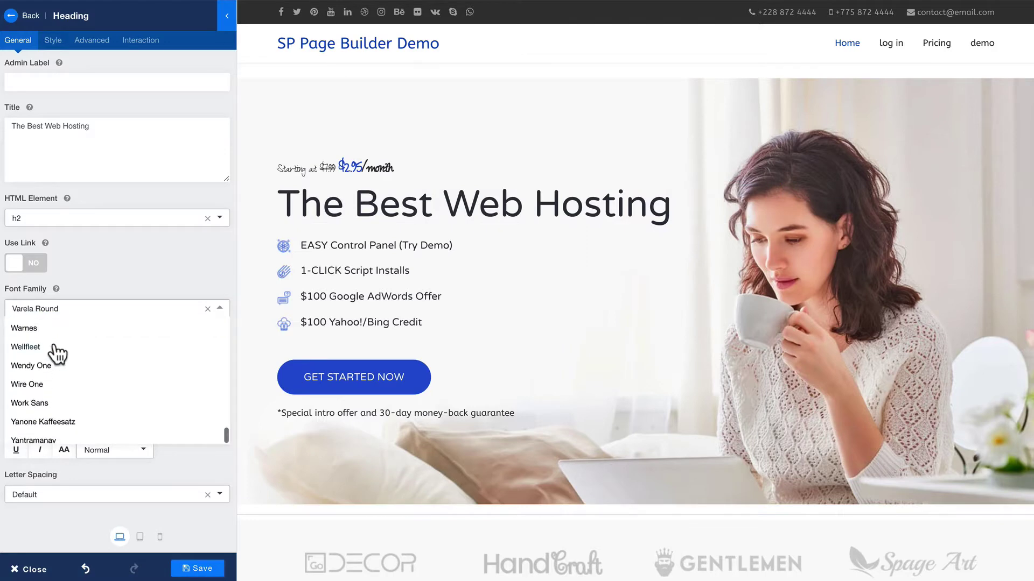
{"action": "left_click", "coordinate": [23, 397]}
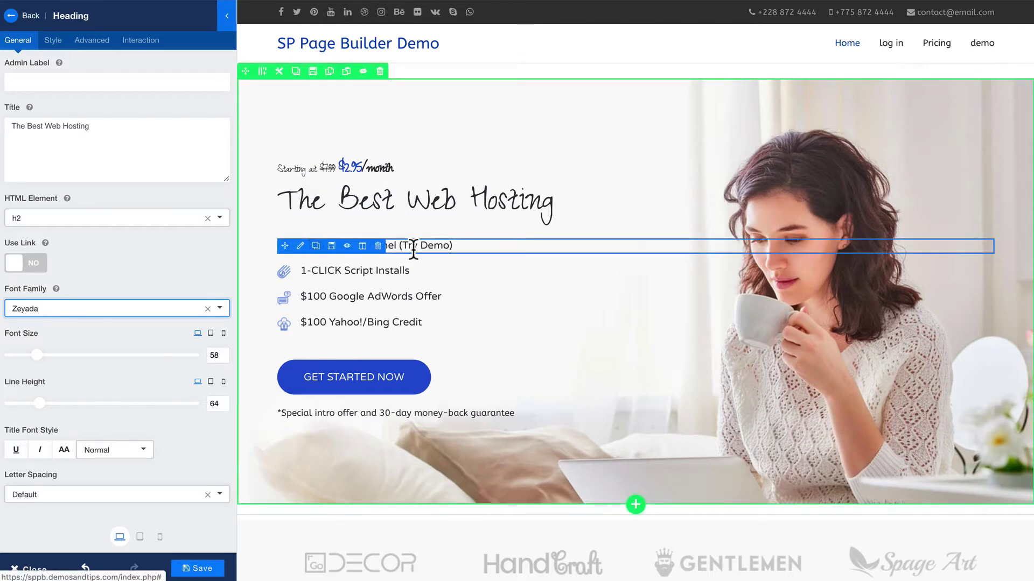
Disable the 1-CLICK Script Installs item, then scroll to the custom module section.
{"action": "left_click", "coordinate": [348, 271]}
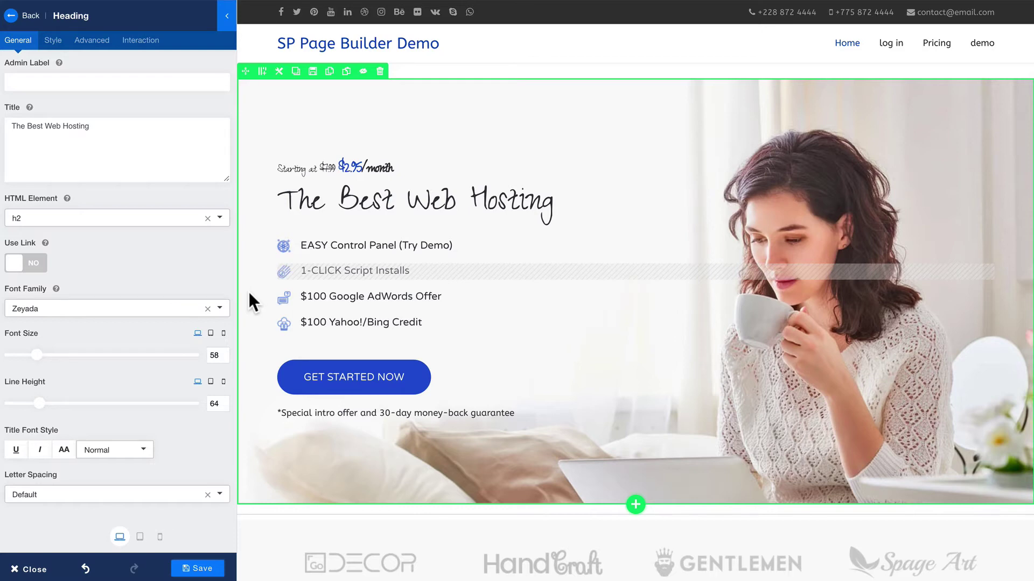
{"action": "scroll", "coordinate": [261, 218], "scroll_direction": "down", "scroll_amount": 1}
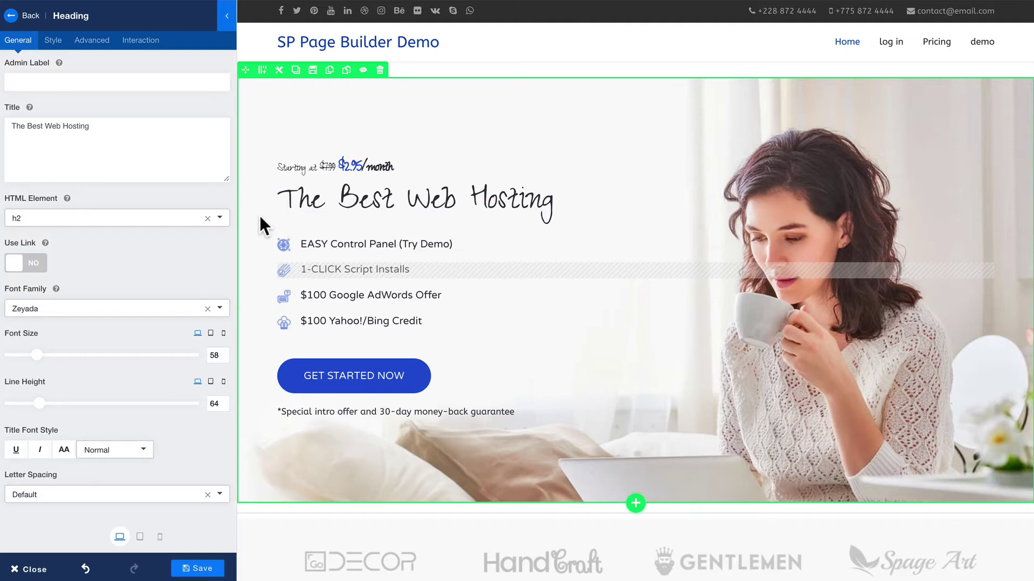
{"action": "scroll", "coordinate": [259, 215], "scroll_direction": "down", "scroll_amount": 3}
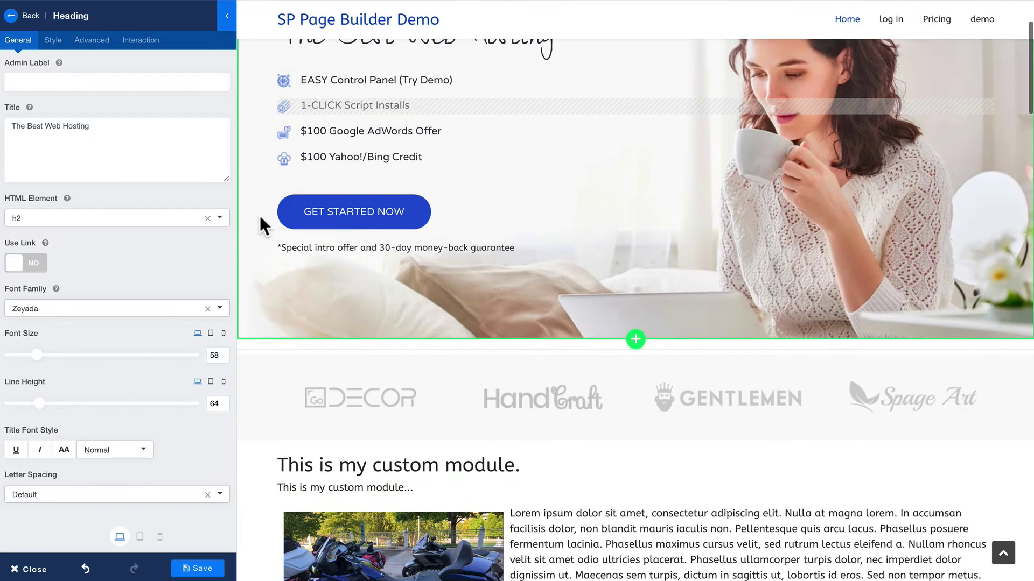
{"action": "scroll", "coordinate": [259, 216], "scroll_direction": "down", "scroll_amount": 3}
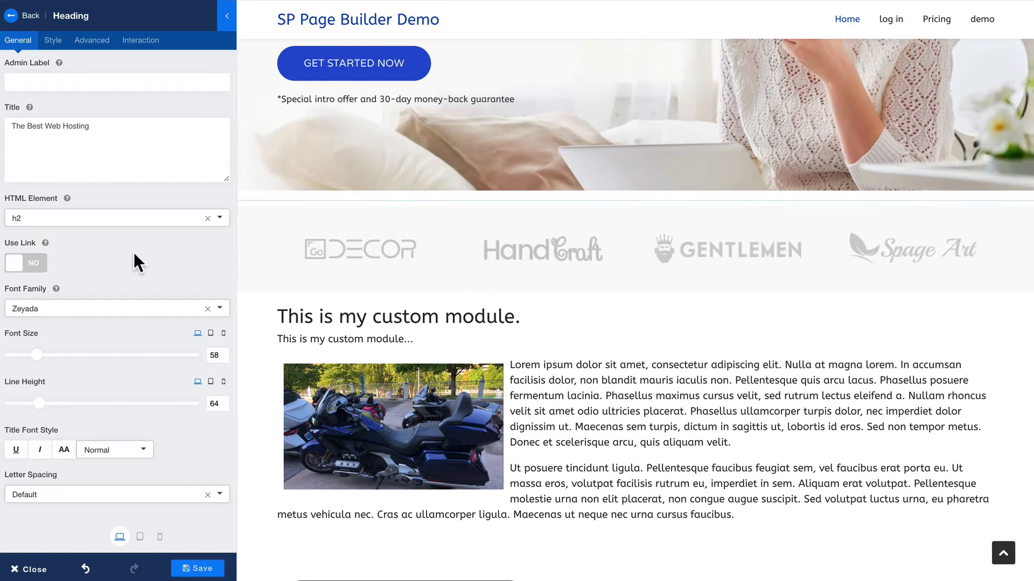
{"action": "scroll", "coordinate": [133, 252], "scroll_direction": "down", "scroll_amount": 3}
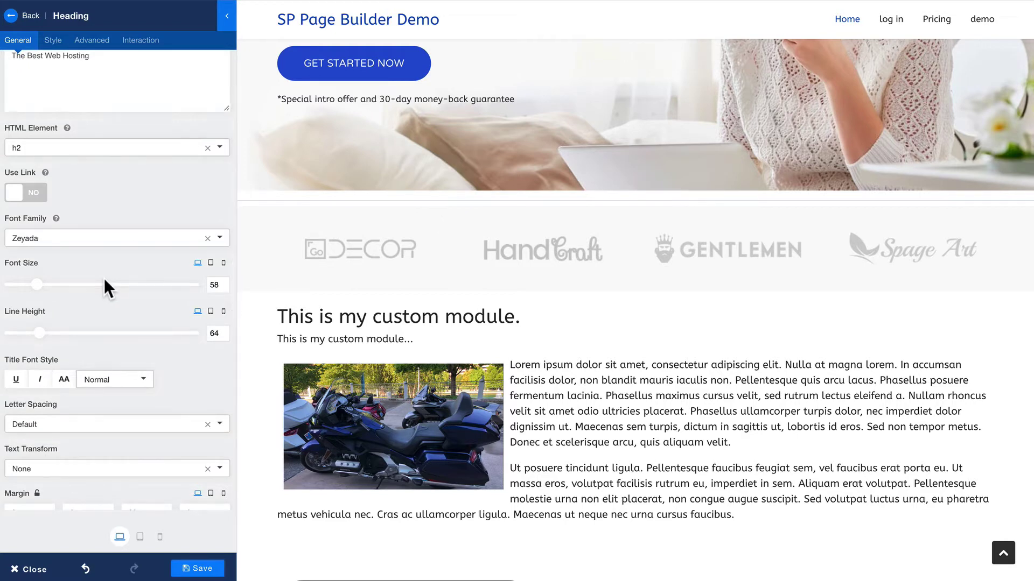
{"action": "scroll", "coordinate": [104, 279], "scroll_direction": "down", "scroll_amount": 3}
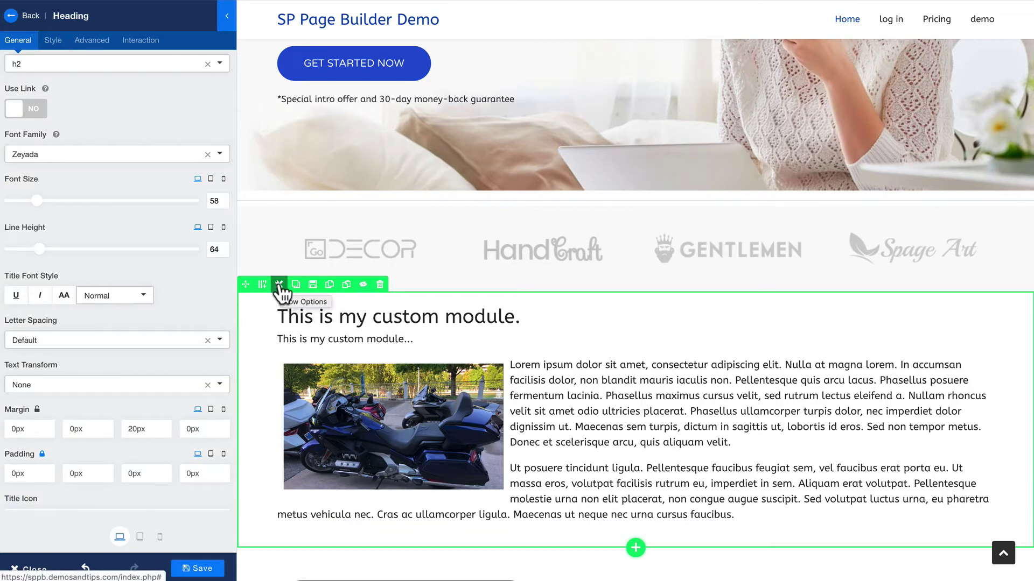
Enable Clouds Flat top and bottom shape dividers in #e5e5e5 on the custom module row.
{"action": "left_click", "coordinate": [279, 285]}
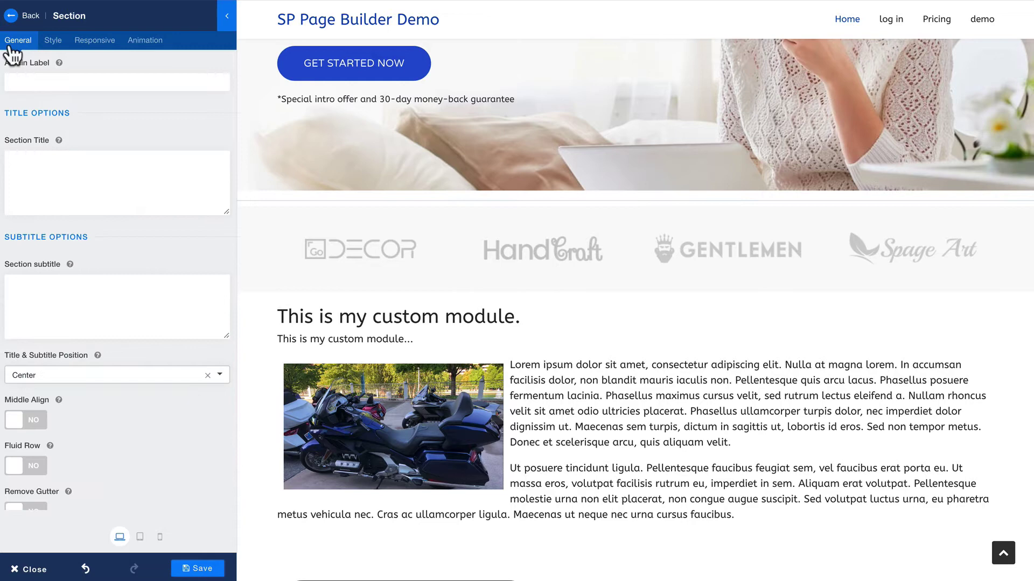
{"action": "left_click", "coordinate": [53, 39]}
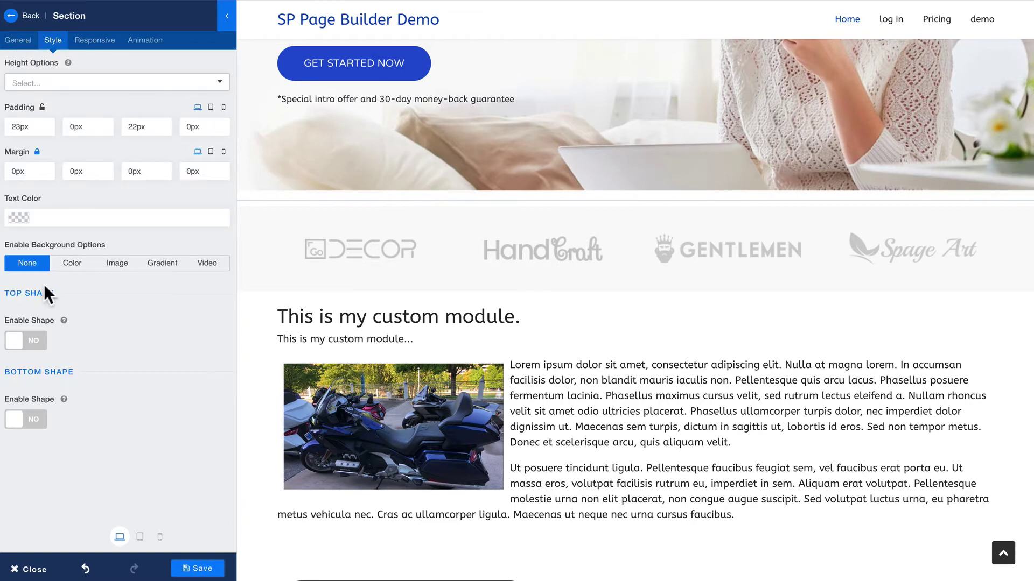
{"action": "left_click", "coordinate": [22, 341]}
{"action": "scroll", "coordinate": [12, 448], "scroll_direction": "down", "scroll_amount": 2}
{"action": "scroll", "coordinate": [13, 448], "scroll_direction": "down", "scroll_amount": 3}
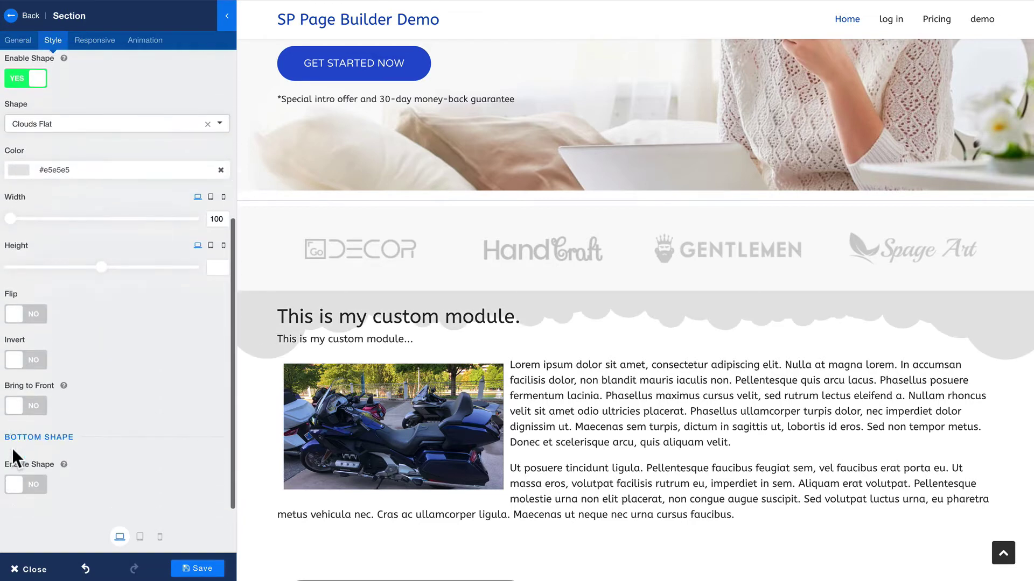
{"action": "left_click", "coordinate": [17, 486]}
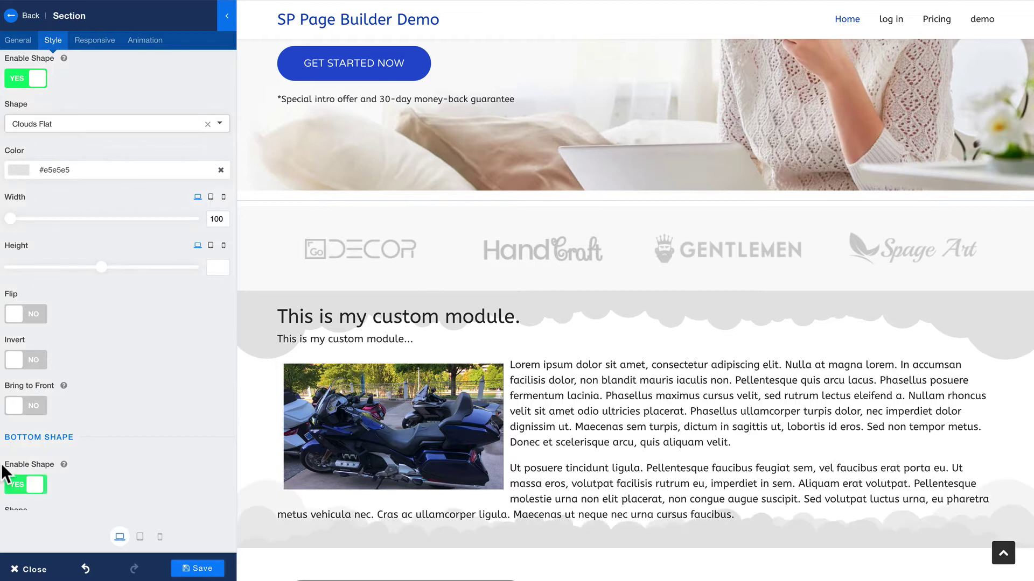
{"action": "scroll", "coordinate": [378, 348], "scroll_direction": "down", "scroll_amount": 3}
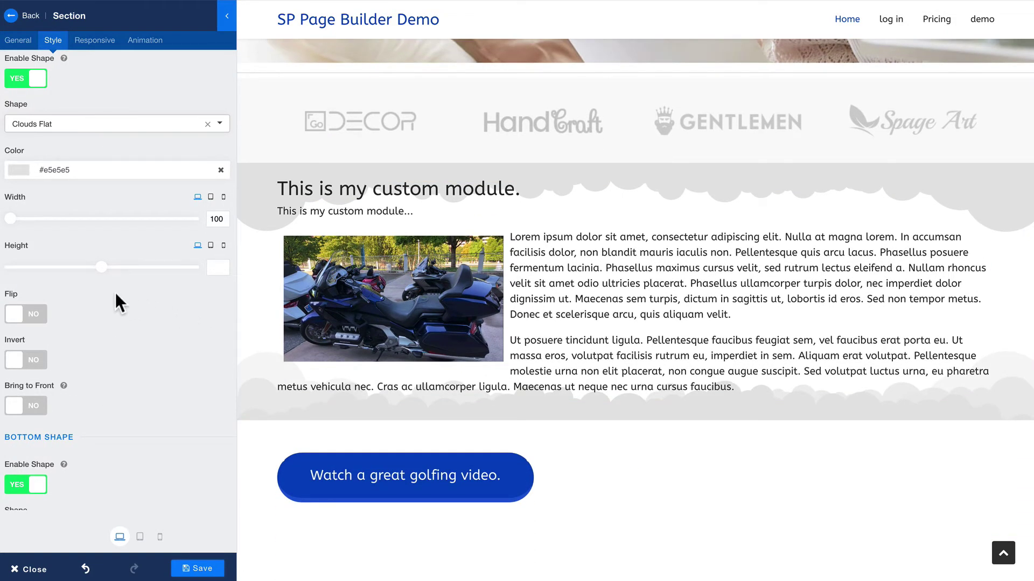
Try Drip, Hill and Hill Wave for the top divider, then settle on Shaggy.
{"action": "scroll", "coordinate": [65, 210], "scroll_direction": "up", "scroll_amount": 2}
{"action": "left_click", "coordinate": [49, 214]}
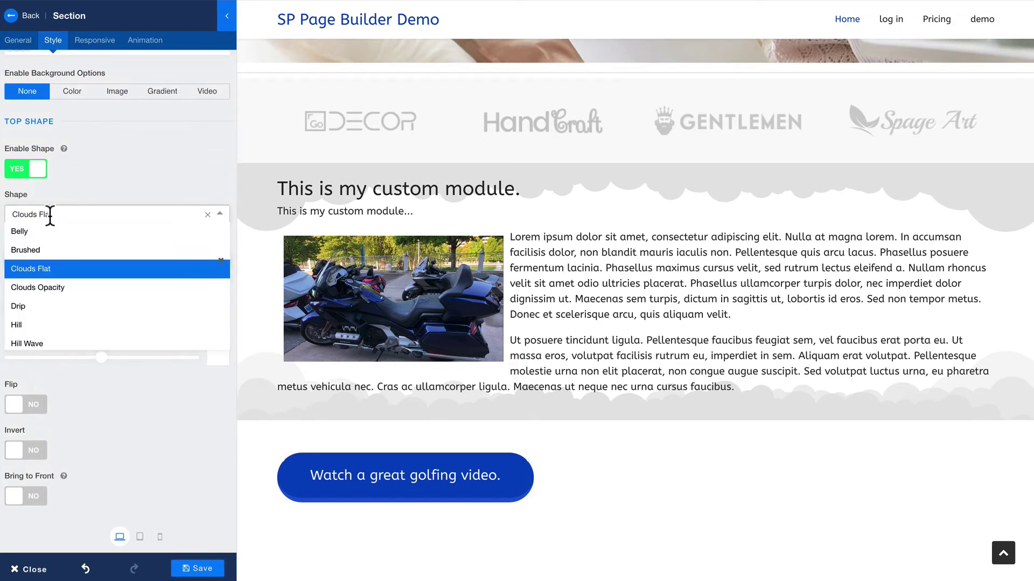
{"action": "left_click", "coordinate": [19, 306]}
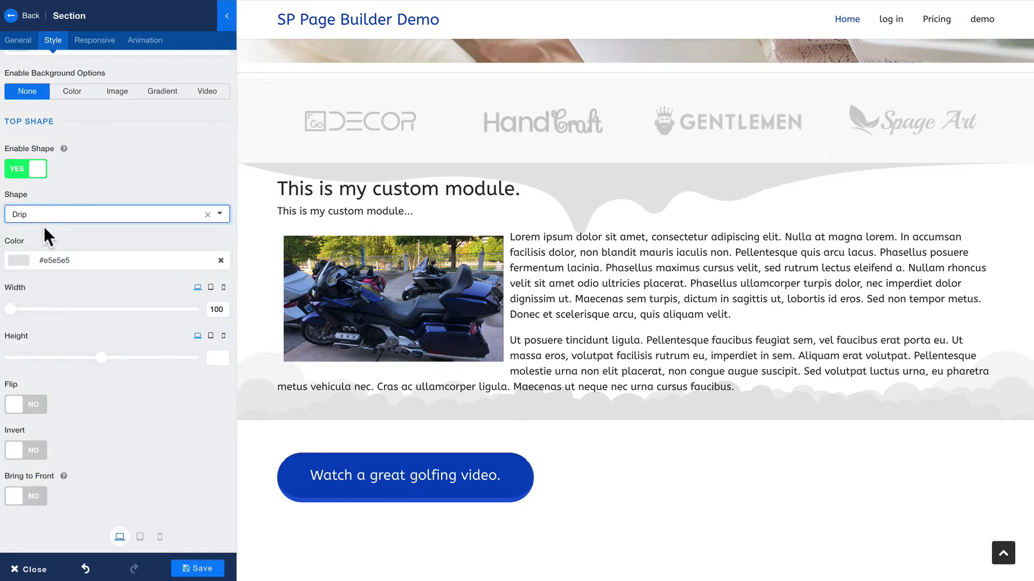
{"action": "left_click", "coordinate": [47, 214]}
{"action": "left_click", "coordinate": [19, 325]}
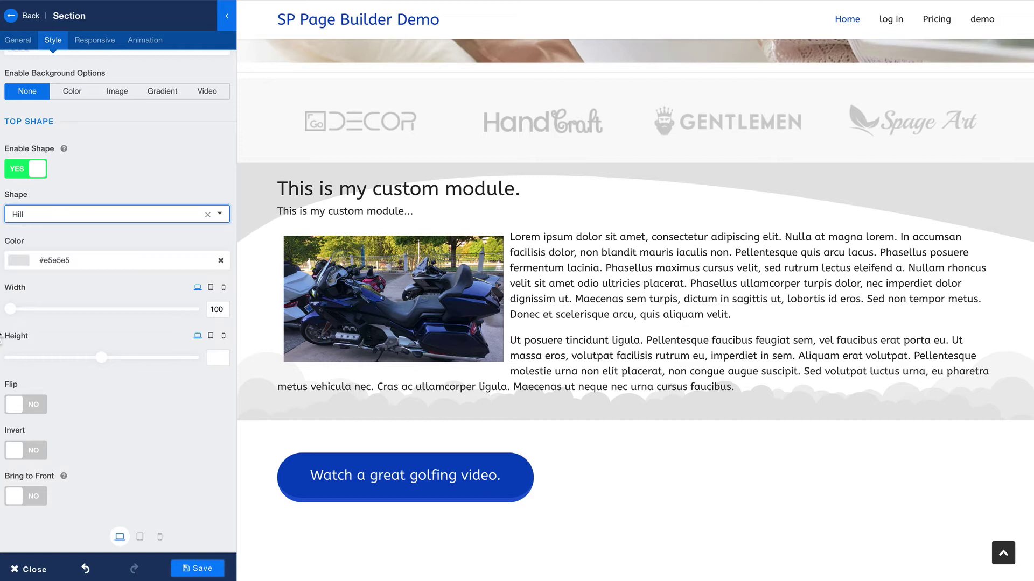
{"action": "left_click", "coordinate": [53, 216]}
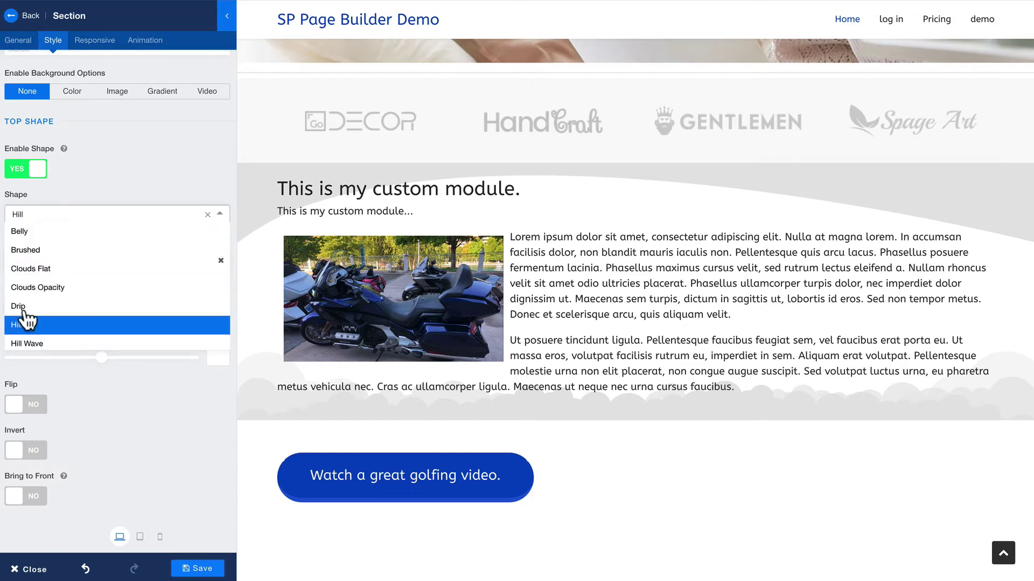
{"action": "left_click", "coordinate": [22, 343]}
{"action": "left_click", "coordinate": [52, 213]}
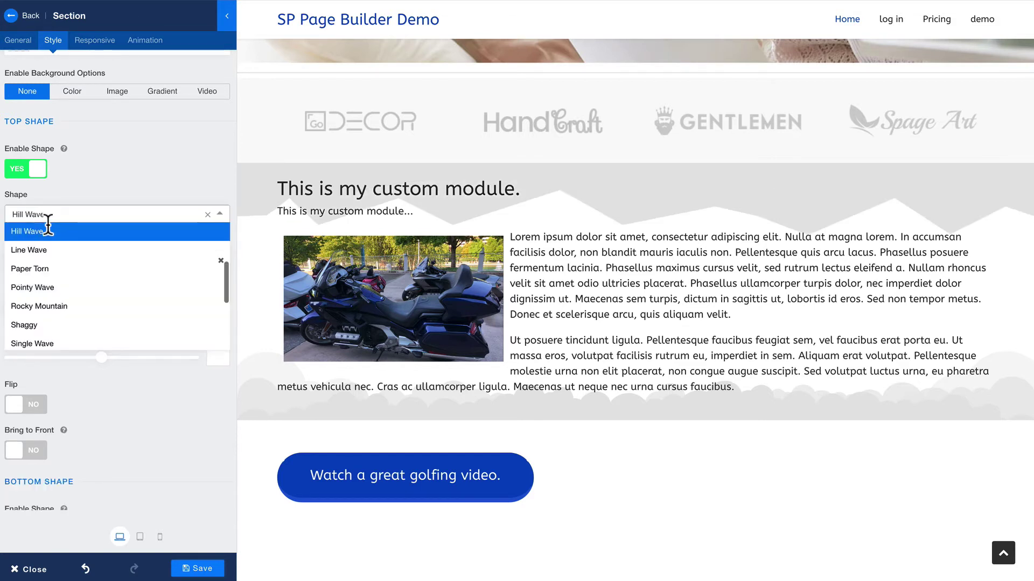
{"action": "left_click", "coordinate": [33, 325]}
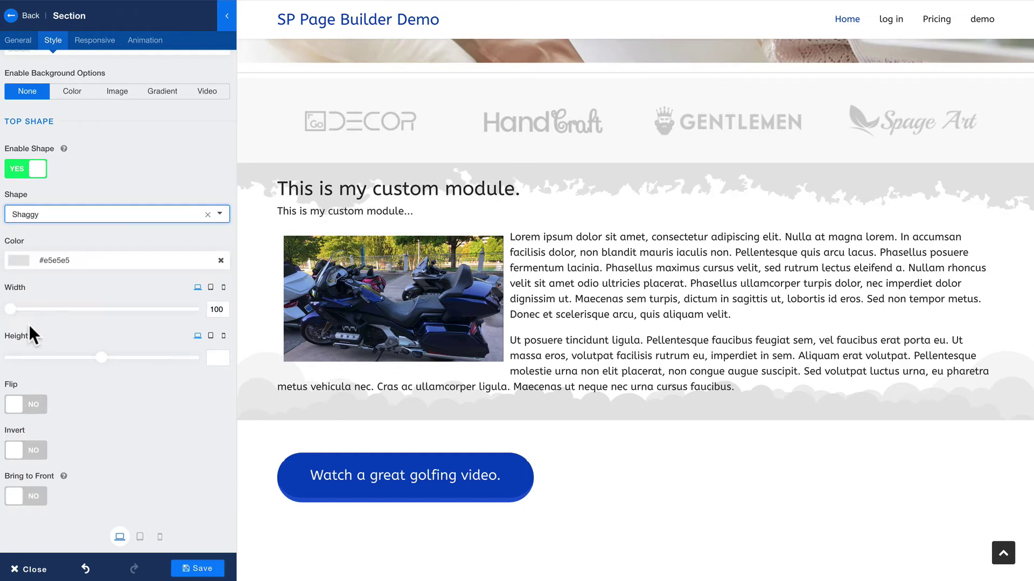
Colour the top Shaggy divider light blue #76cde6 and select its hex code for copying.
{"action": "left_click", "coordinate": [12, 262]}
{"action": "left_click_drag", "start_coordinate": [104, 299], "coordinate": [154, 276]}
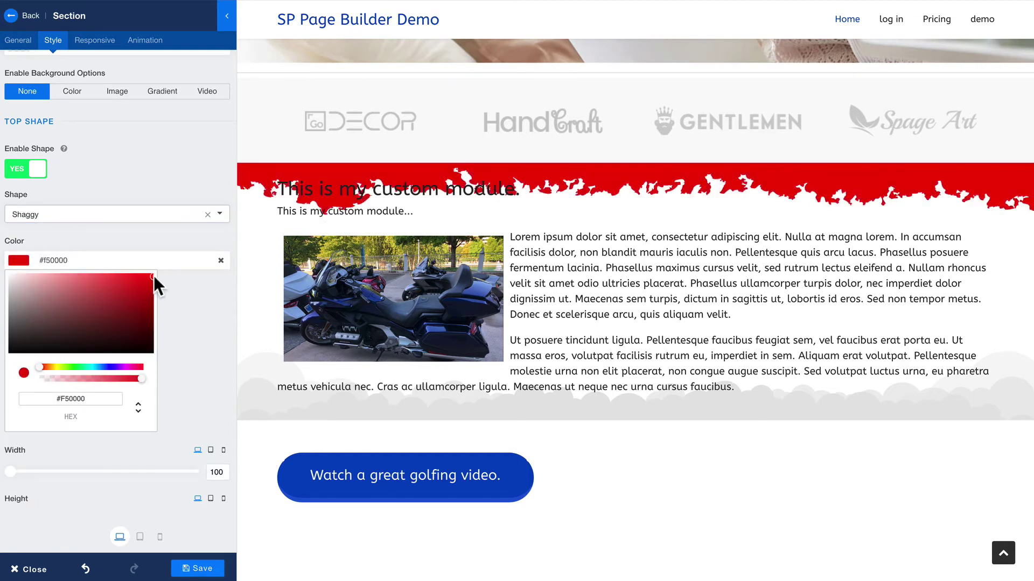
{"action": "left_click", "coordinate": [47, 275]}
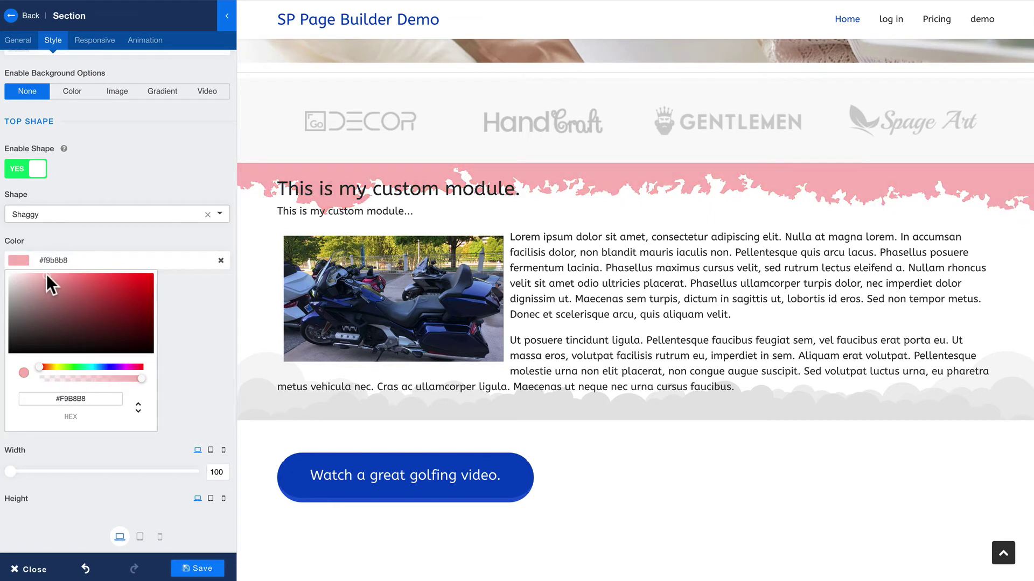
{"action": "mouse_move", "coordinate": [45, 273]}
{"action": "left_mouse_down"}
{"action": "mouse_move", "coordinate": [29, 326]}
{"action": "mouse_move", "coordinate": [11, 338]}
{"action": "mouse_move", "coordinate": [10, 298]}
{"action": "left_mouse_up"}
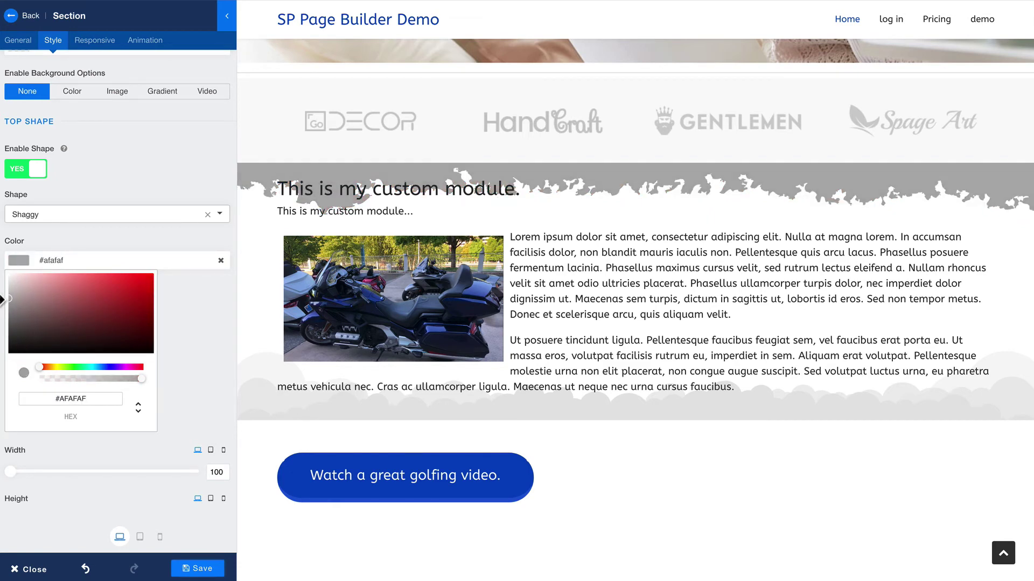
{"action": "left_click", "coordinate": [95, 366]}
{"action": "left_click", "coordinate": [71, 286]}
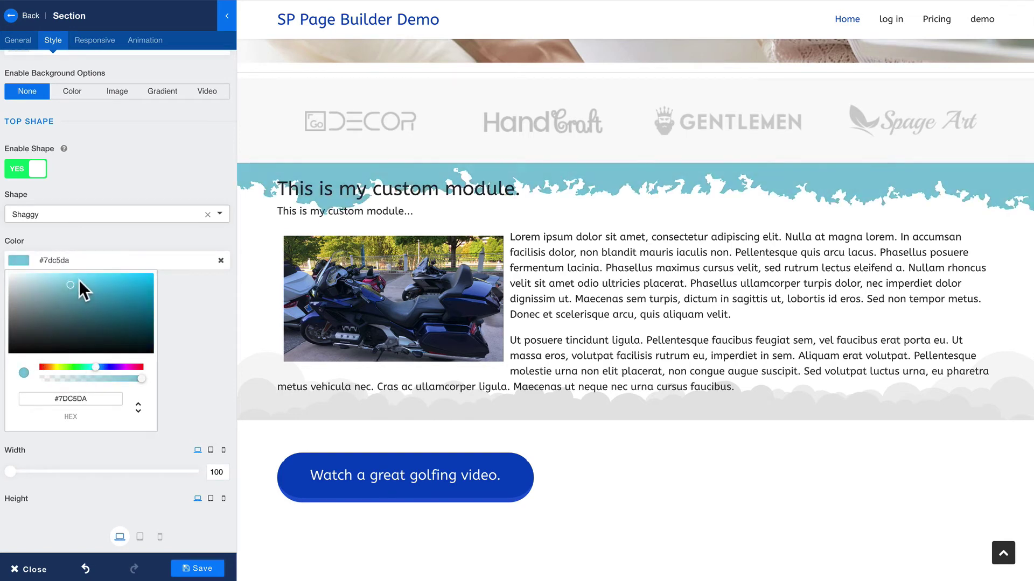
{"action": "left_click", "coordinate": [80, 280]}
{"action": "left_click_drag", "start_coordinate": [76, 259], "coordinate": [34, 257]}
{"action": "key", "text": "ctrl+c"}
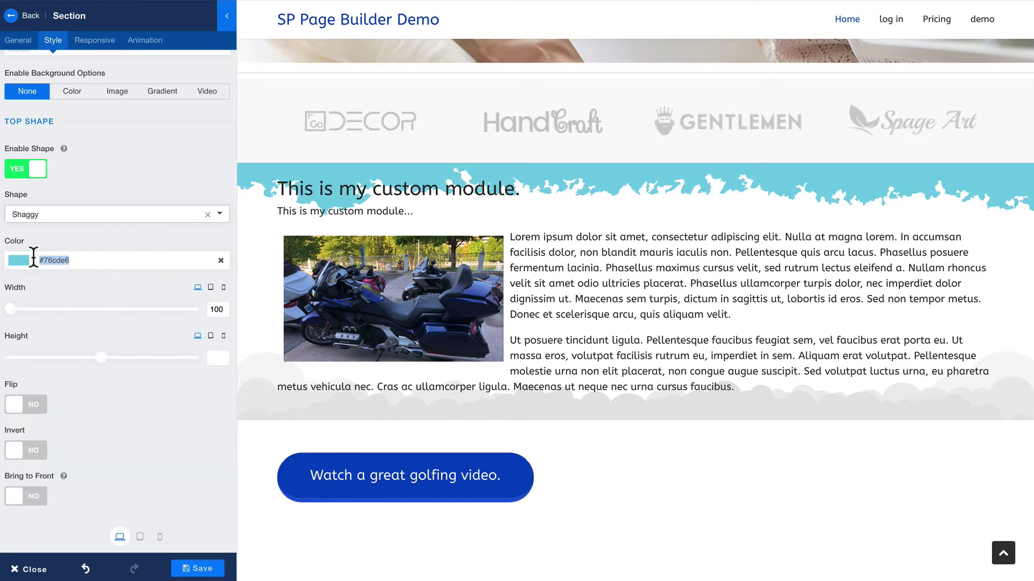
Test Flip, Invert and Bring to Front on the top divider, leaving all three off.
{"action": "left_click", "coordinate": [36, 405]}
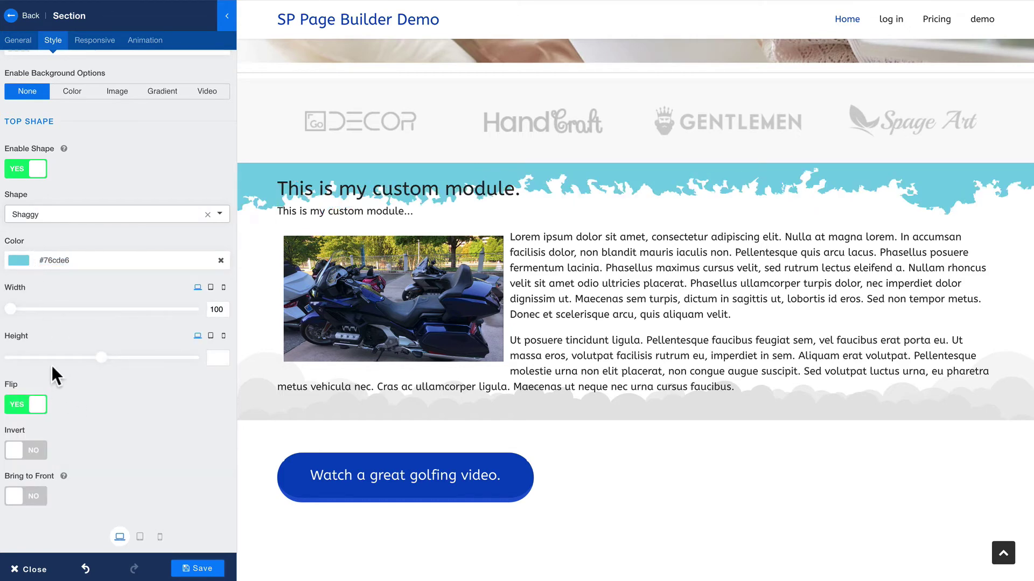
{"action": "left_click", "coordinate": [17, 408]}
{"action": "left_click", "coordinate": [16, 408]}
{"action": "left_click", "coordinate": [16, 408]}
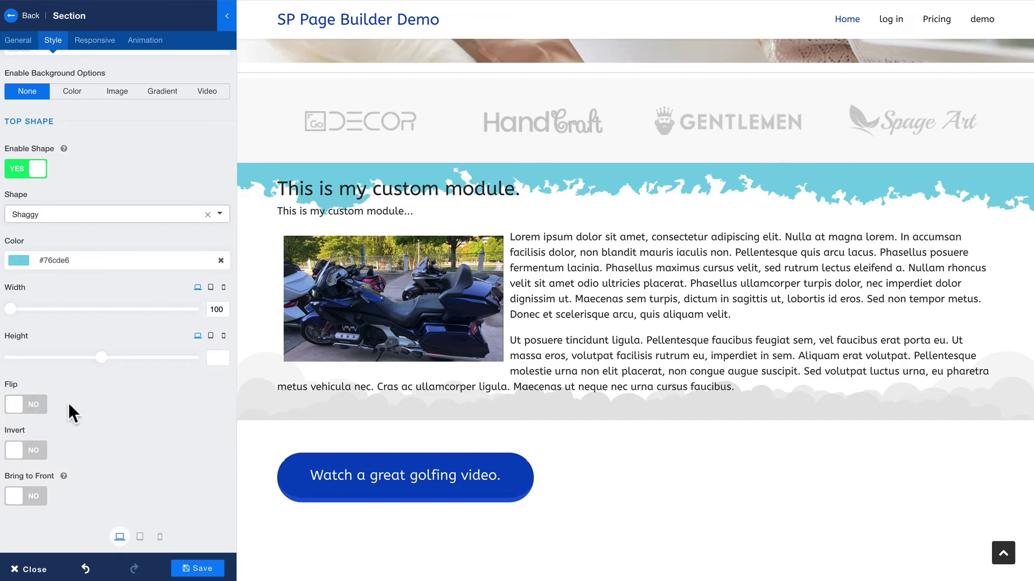
{"action": "scroll", "coordinate": [69, 403], "scroll_direction": "down", "scroll_amount": 1}
{"action": "scroll", "coordinate": [69, 404], "scroll_direction": "down", "scroll_amount": 1}
{"action": "left_click", "coordinate": [30, 368]}
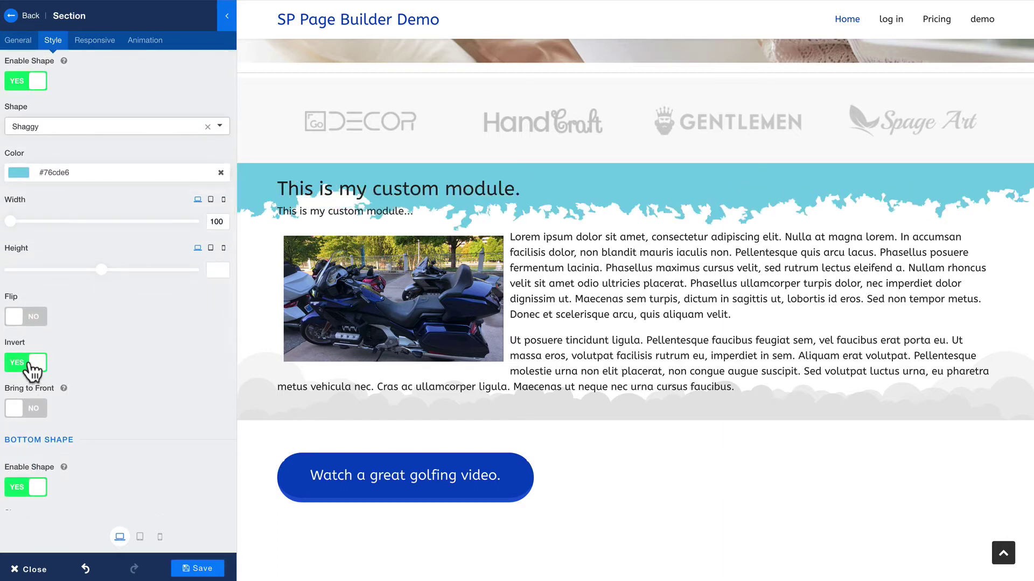
{"action": "left_click", "coordinate": [30, 369]}
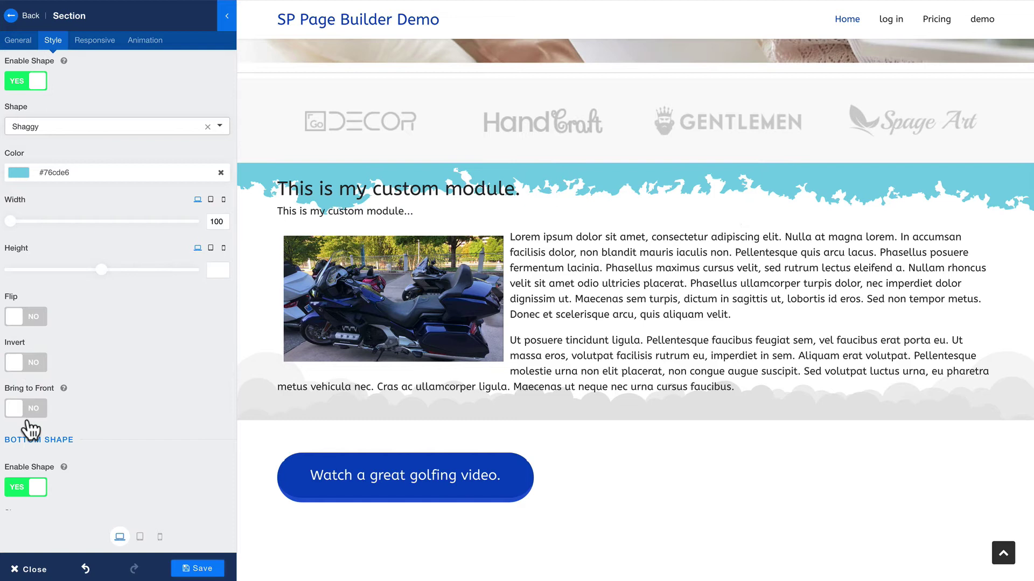
{"action": "left_click", "coordinate": [32, 410]}
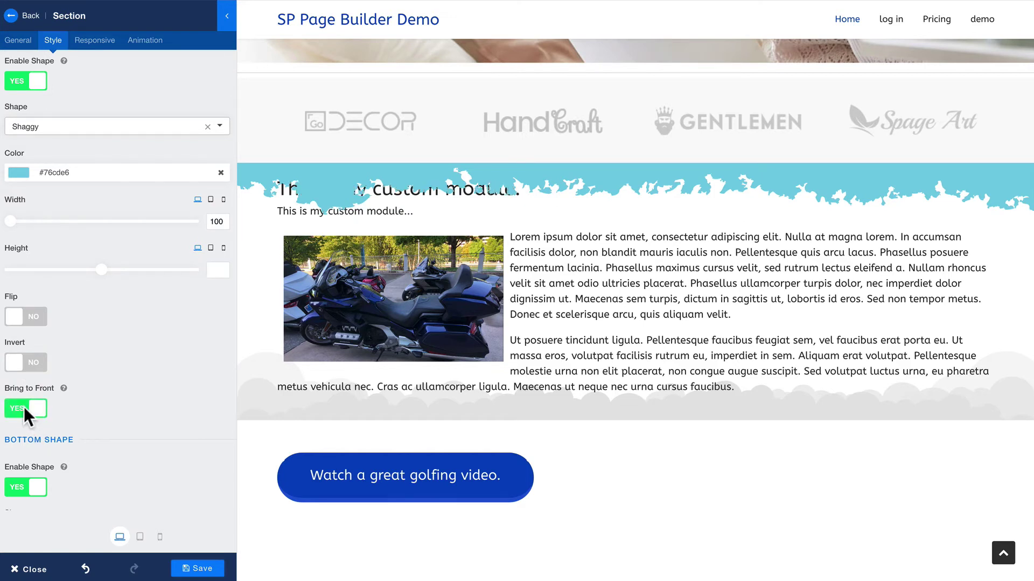
{"action": "left_click", "coordinate": [23, 407]}
{"action": "scroll", "coordinate": [98, 410], "scroll_direction": "down", "scroll_amount": 3}
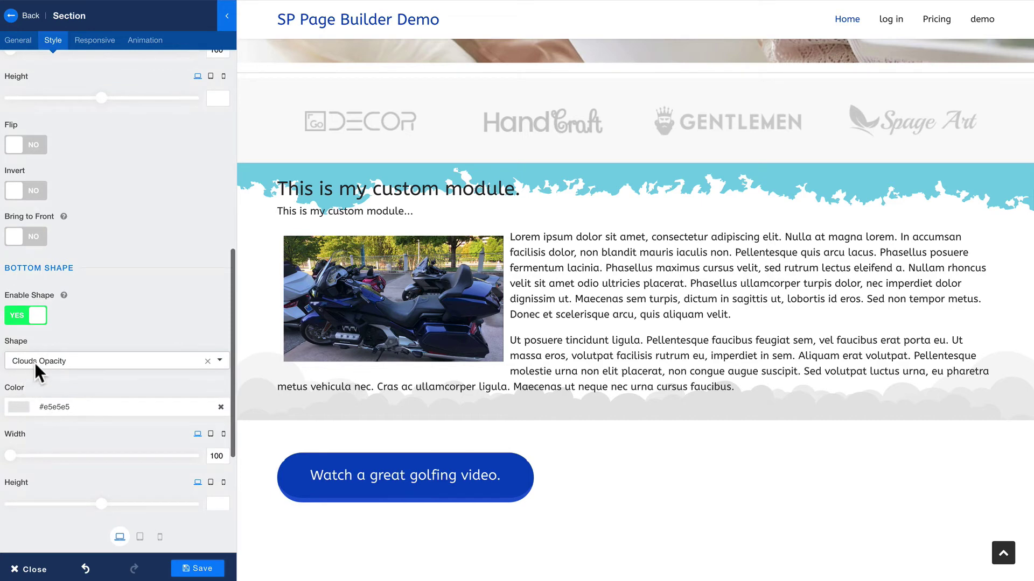
Make the bottom divider Shaggy and paste the copied #76cde6 as its colour.
{"action": "scroll", "coordinate": [41, 374], "scroll_direction": "up", "scroll_amount": 4}
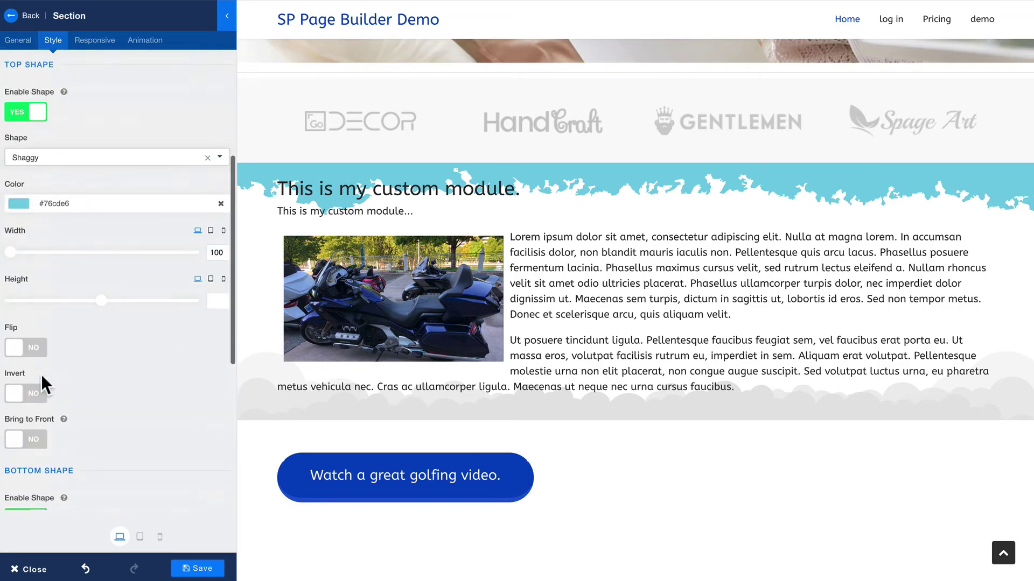
{"action": "scroll", "coordinate": [41, 374], "scroll_direction": "down", "scroll_amount": 5}
{"action": "left_click", "coordinate": [50, 302]}
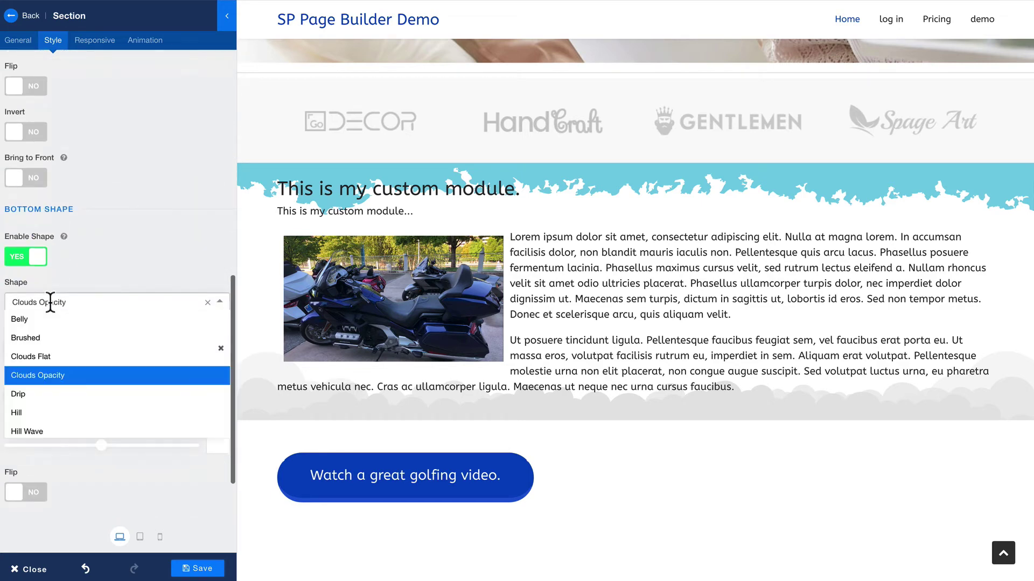
{"action": "scroll", "coordinate": [38, 414], "scroll_direction": "down", "scroll_amount": 3}
{"action": "left_click", "coordinate": [33, 405]}
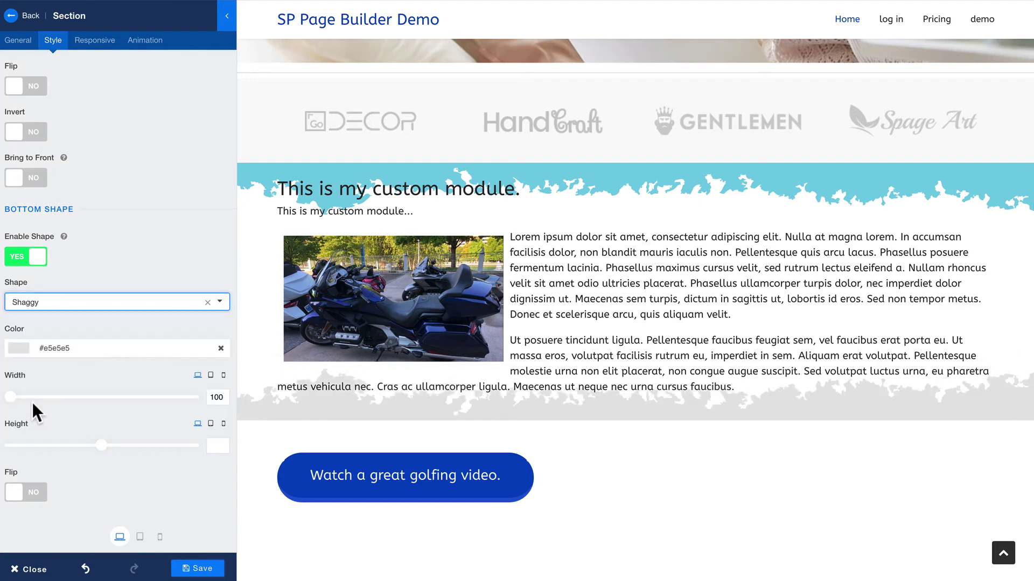
{"action": "left_click", "coordinate": [75, 348]}
{"action": "key", "text": "ctrl+v"}
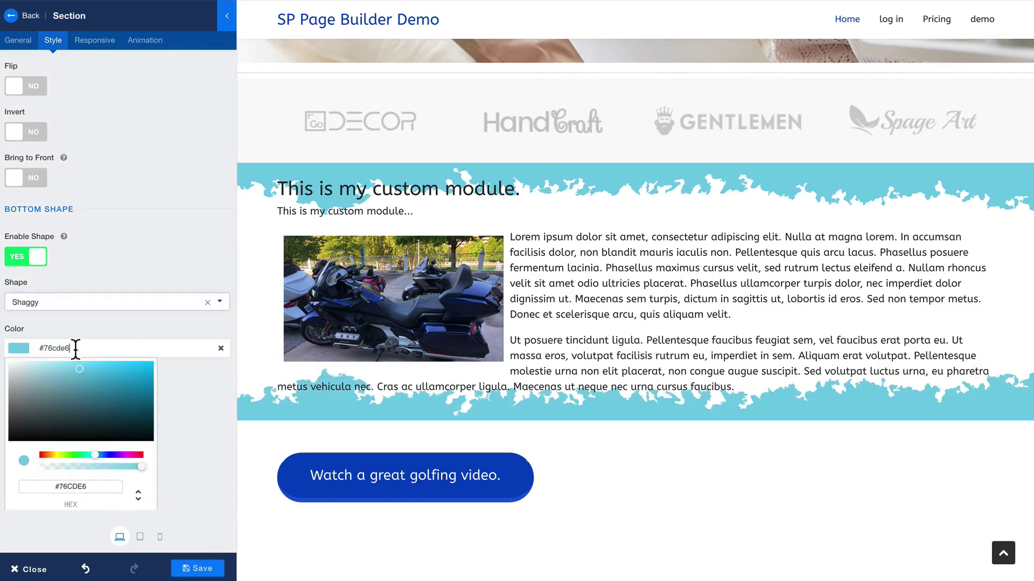
{"action": "left_click", "coordinate": [209, 375]}
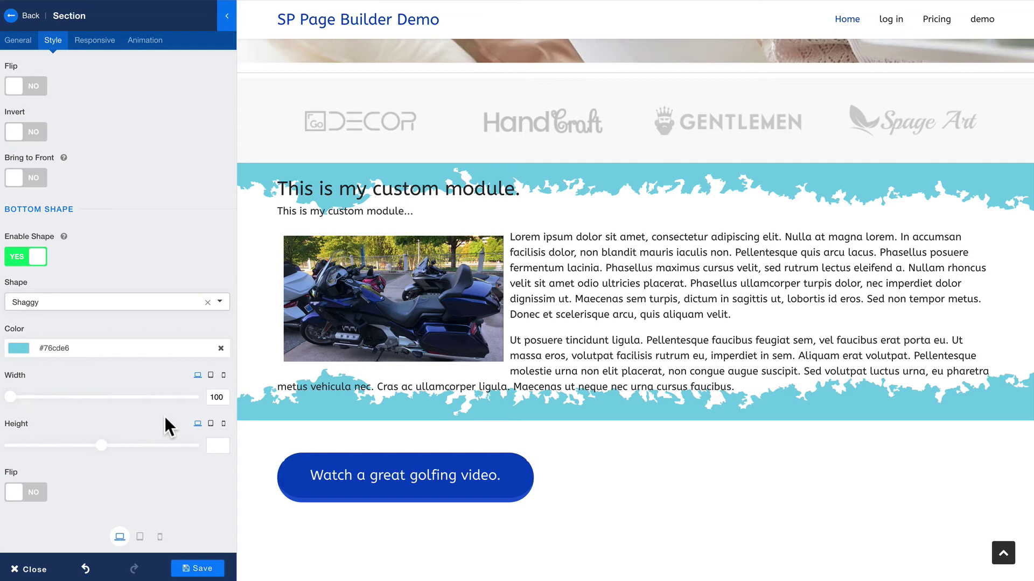
Invert the bottom Shaggy divider and preview a #00c6fb-to-#005bea gradient section background.
{"action": "scroll", "coordinate": [30, 447], "scroll_direction": "down", "scroll_amount": 2}
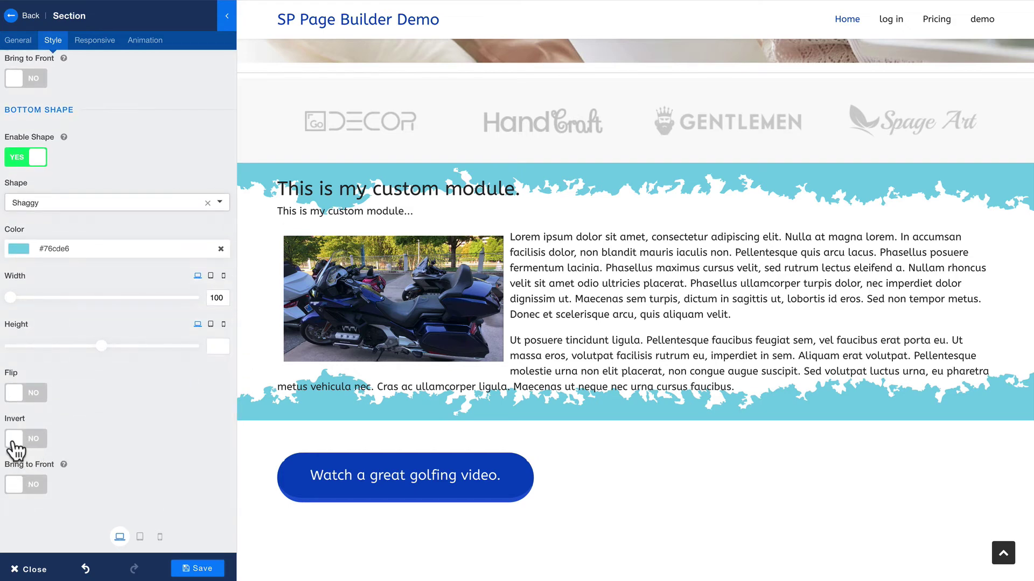
{"action": "left_click", "coordinate": [15, 440]}
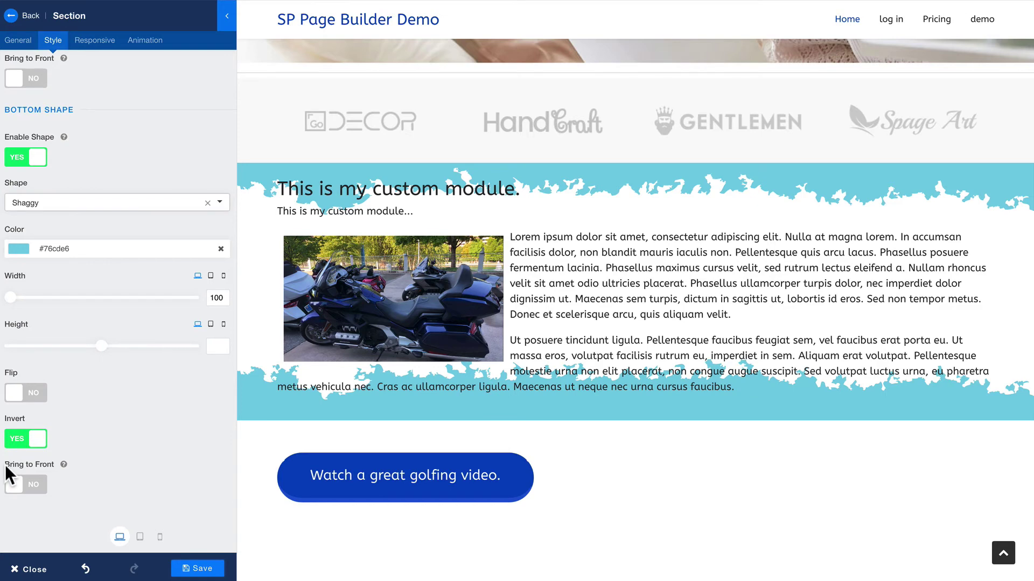
{"action": "scroll", "coordinate": [167, 264], "scroll_direction": "up", "scroll_amount": 12}
{"action": "left_click", "coordinate": [162, 263]}
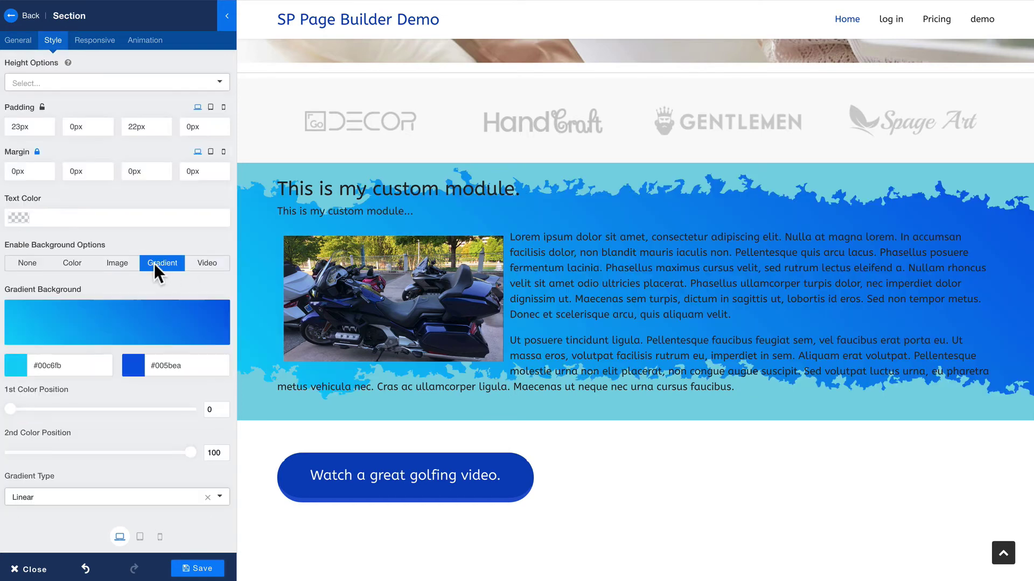
Try Image and a grey #9eb8bf colour background, then switch the section to Video background.
{"action": "left_click", "coordinate": [124, 263]}
{"action": "left_click", "coordinate": [72, 263]}
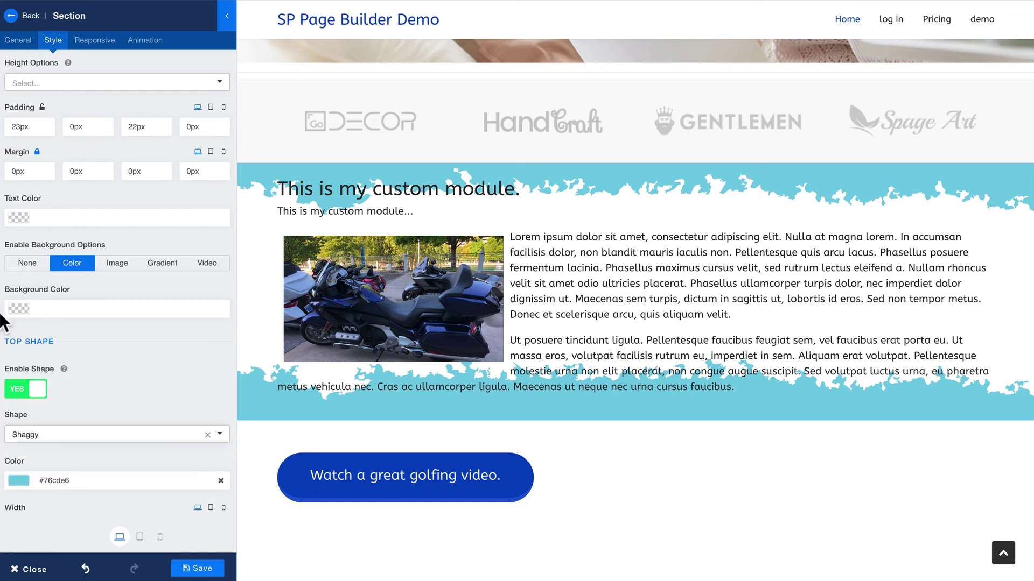
{"action": "left_click", "coordinate": [40, 309]}
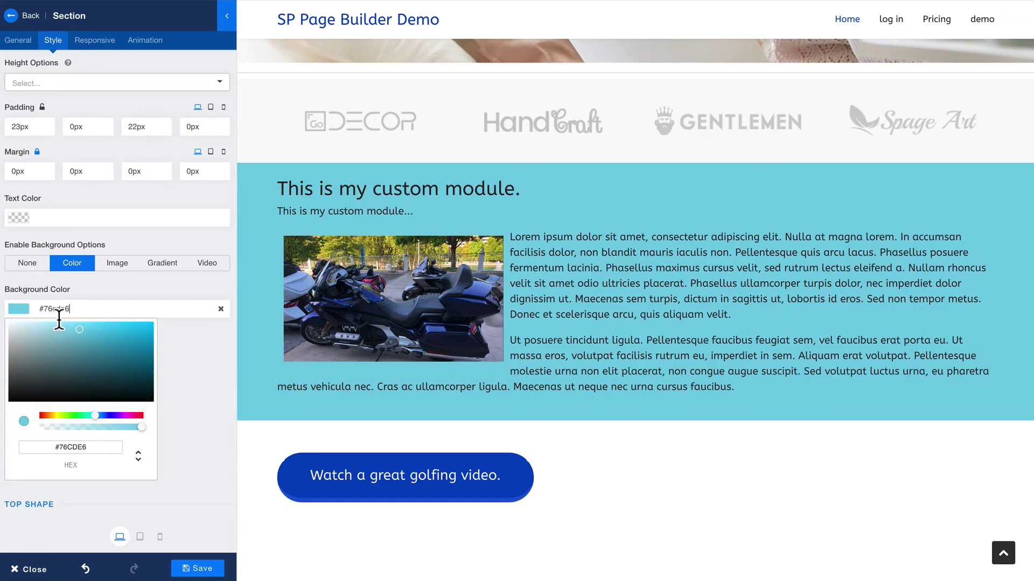
{"action": "left_click", "coordinate": [33, 341]}
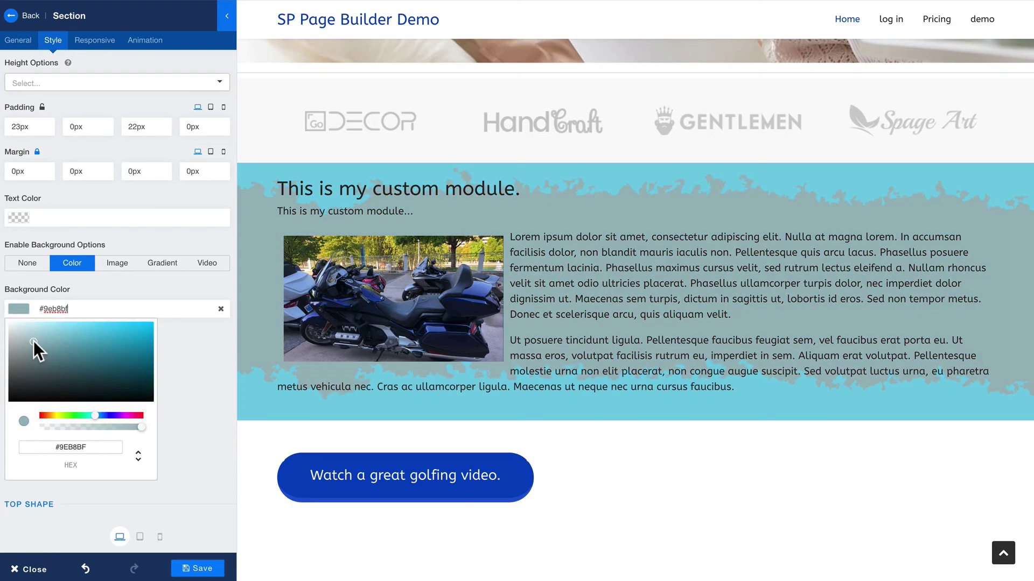
{"action": "left_click", "coordinate": [169, 234]}
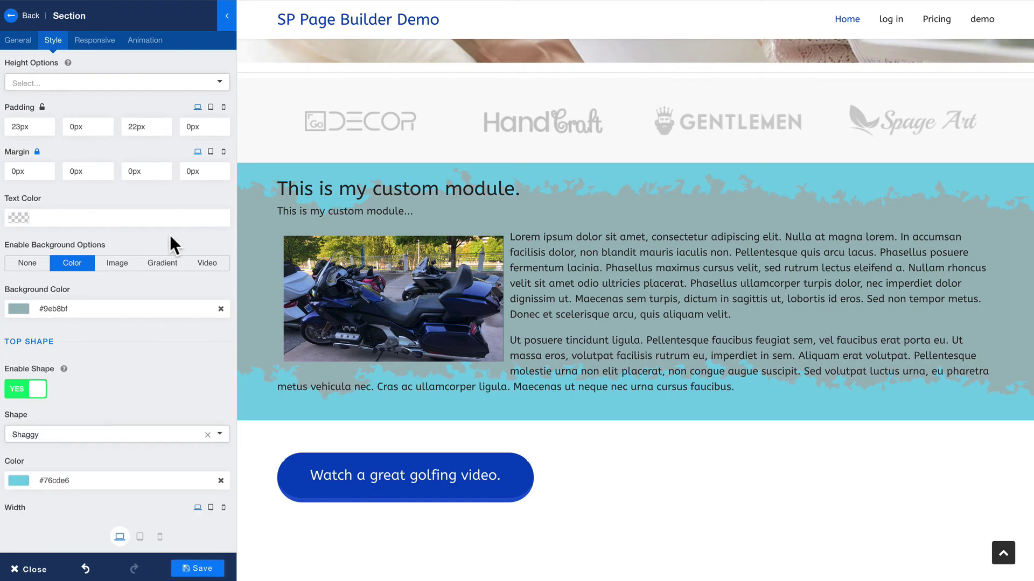
{"action": "left_click", "coordinate": [206, 262]}
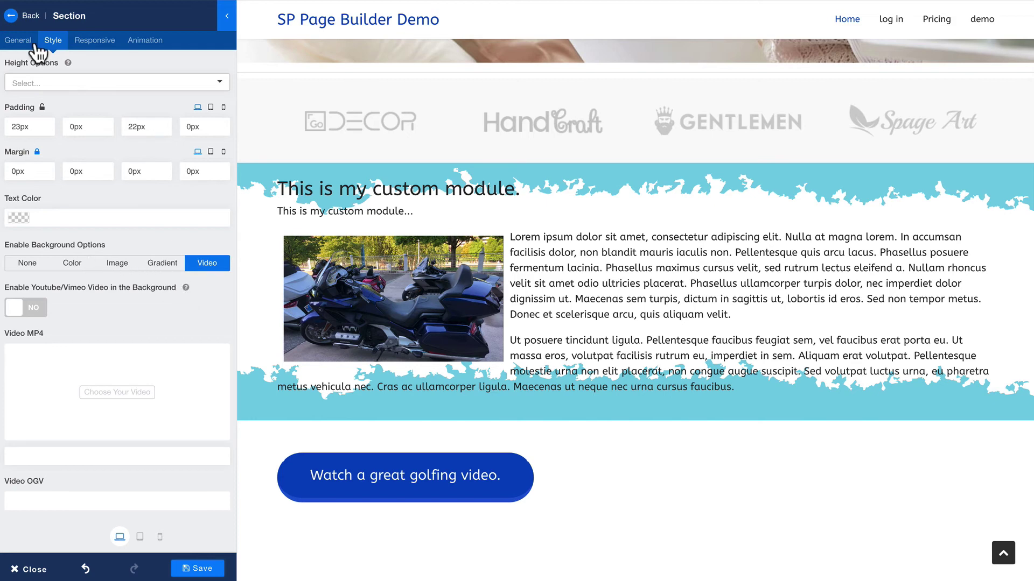
Set the section's entrance animation to fadeInUpBig and save the page.
{"action": "left_click", "coordinate": [18, 39]}
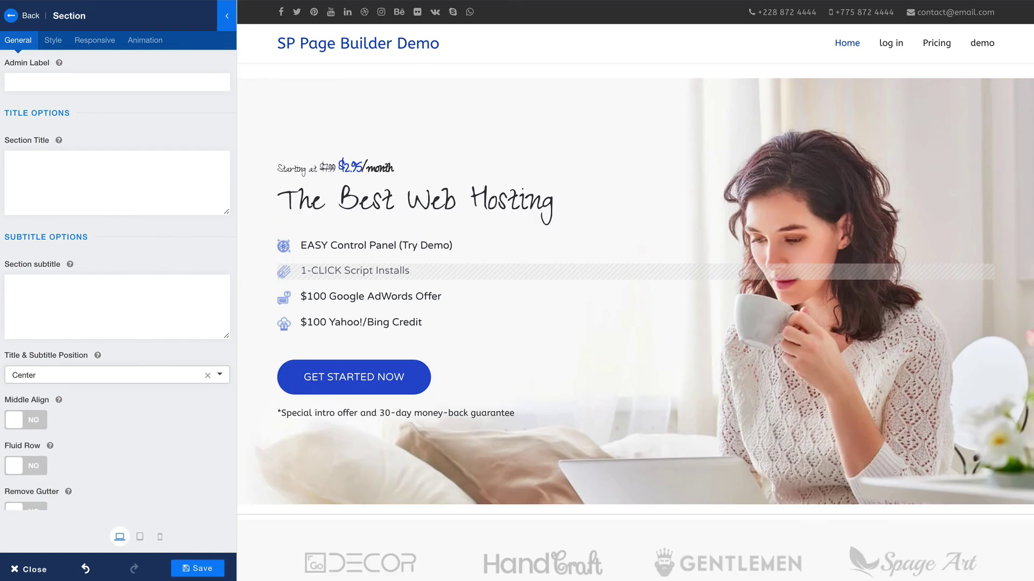
{"action": "mouse_move", "coordinate": [302, 108]}
{"action": "left_click", "coordinate": [142, 48]}
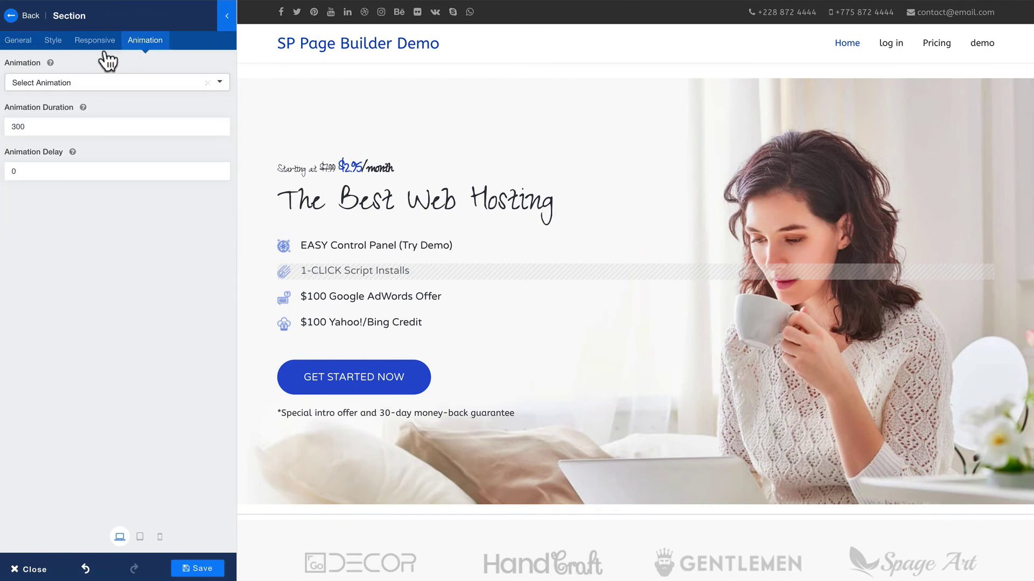
{"action": "left_click", "coordinate": [38, 82]}
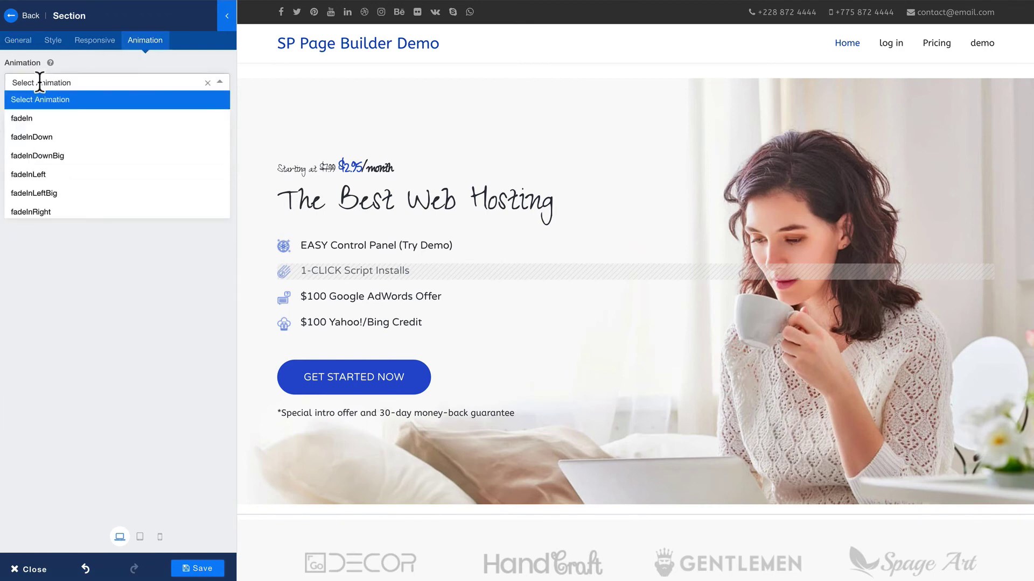
{"action": "scroll", "coordinate": [46, 163], "scroll_direction": "down", "scroll_amount": 3}
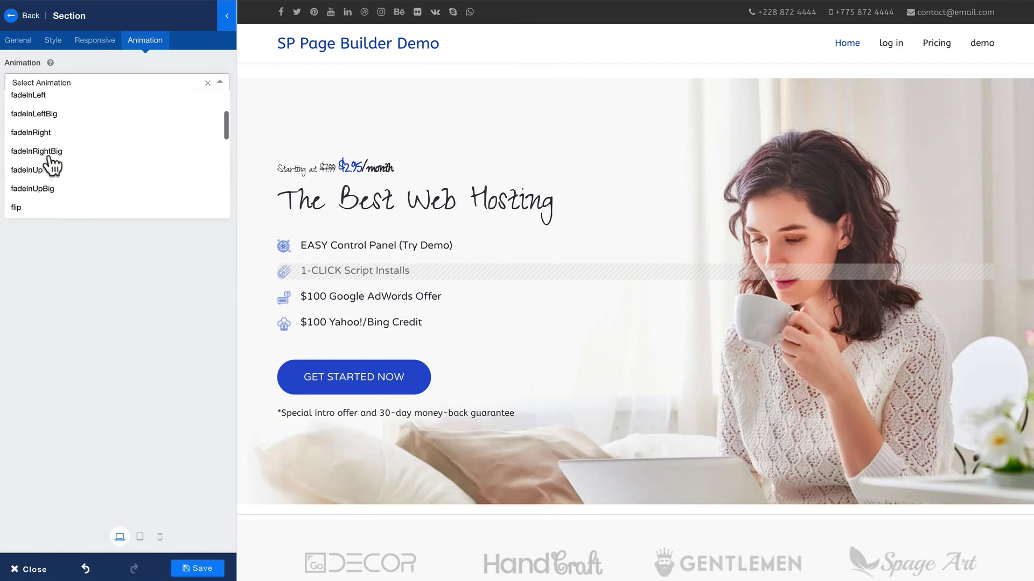
{"action": "left_click", "coordinate": [29, 187]}
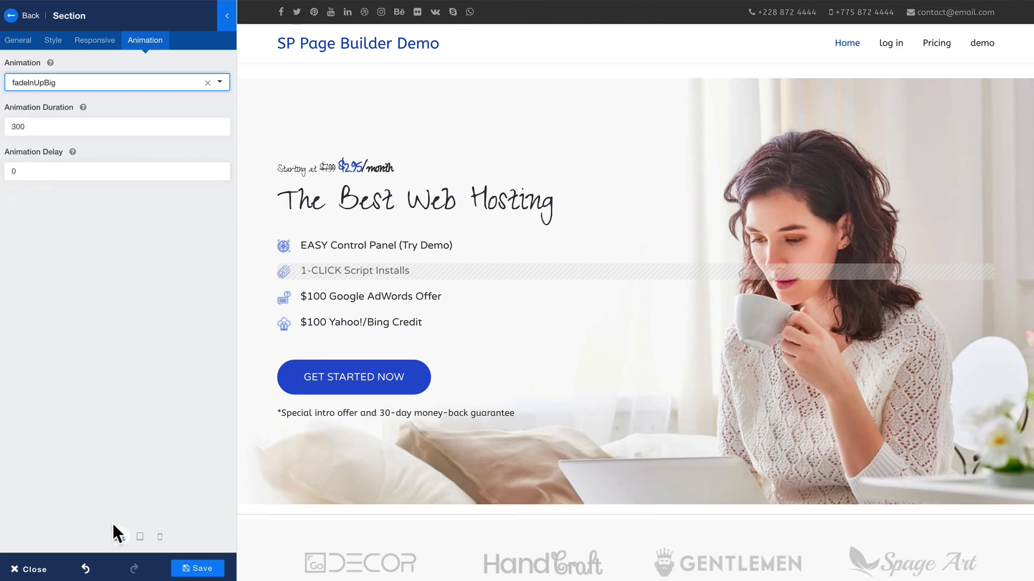
{"action": "left_click", "coordinate": [198, 568]}
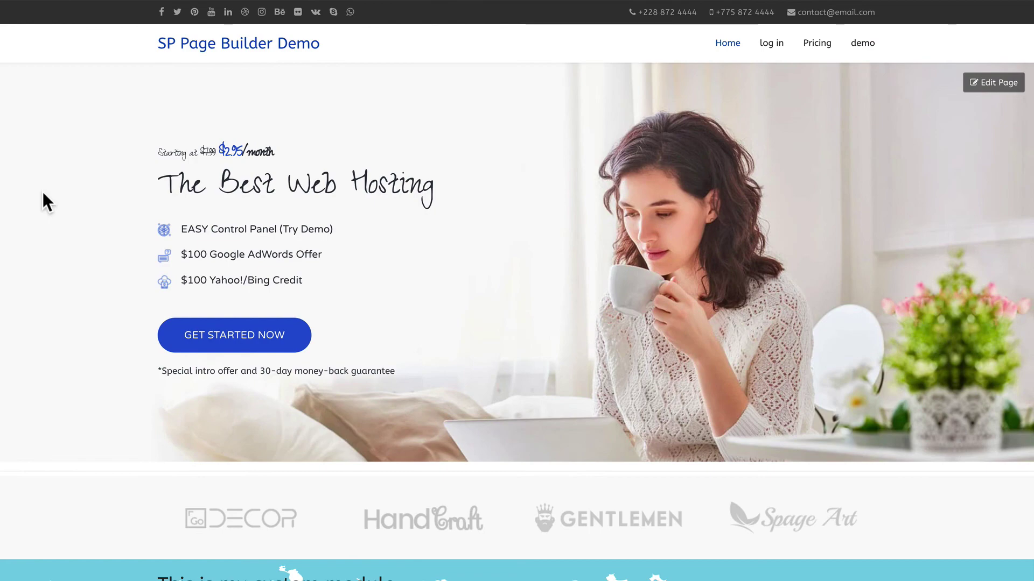
Reload the live homepage and scroll through the Shaggy-divider section down to Why Choose GoHost.
{"action": "key", "text": "F5"}
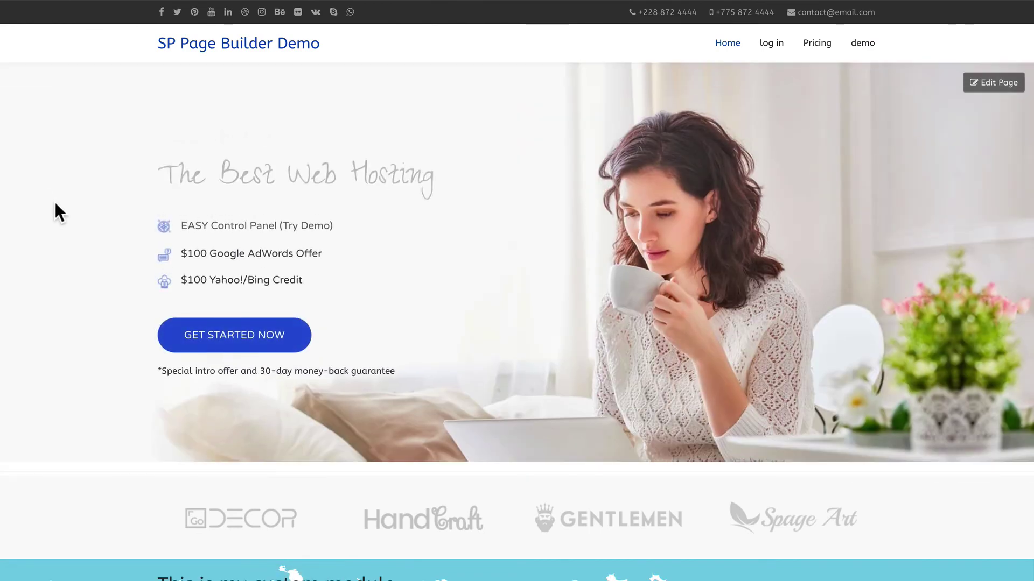
{"action": "scroll", "coordinate": [326, 168], "scroll_direction": "down", "scroll_amount": 12}
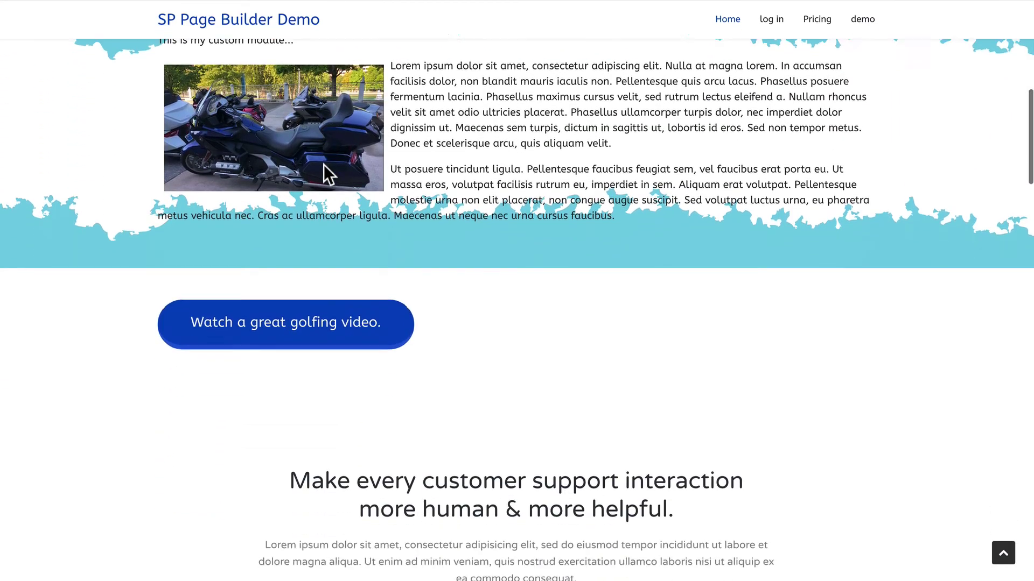
{"action": "scroll", "coordinate": [325, 173], "scroll_direction": "down", "scroll_amount": 12}
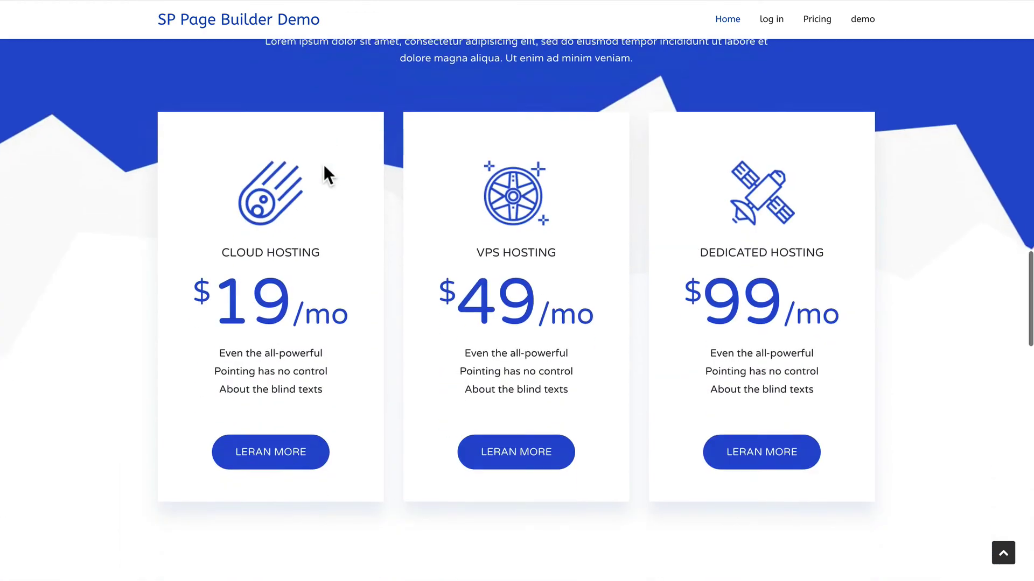
{"action": "scroll", "coordinate": [324, 164], "scroll_direction": "down", "scroll_amount": 3}
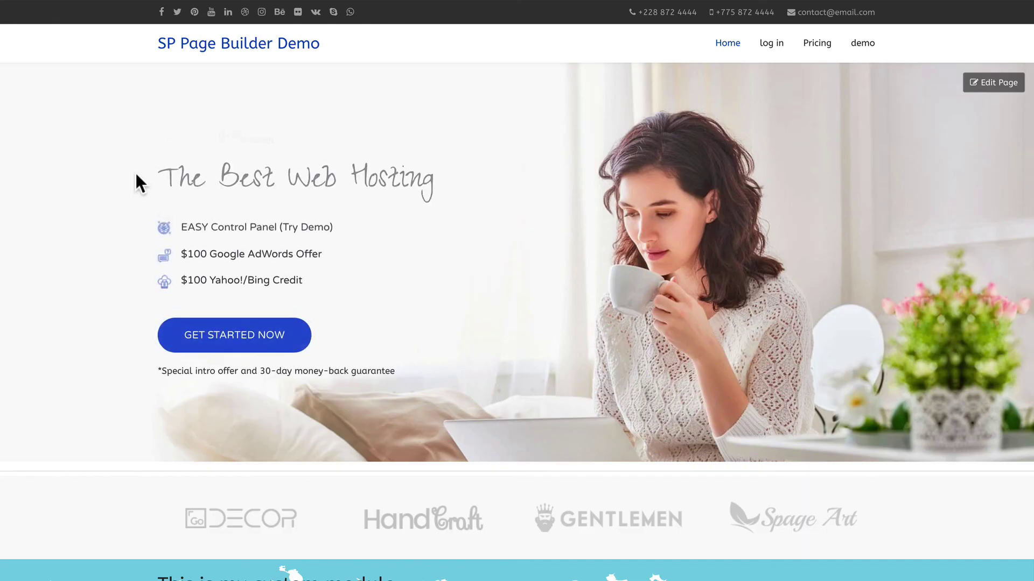
{"action": "scroll", "coordinate": [135, 173], "scroll_direction": "down", "scroll_amount": 10}
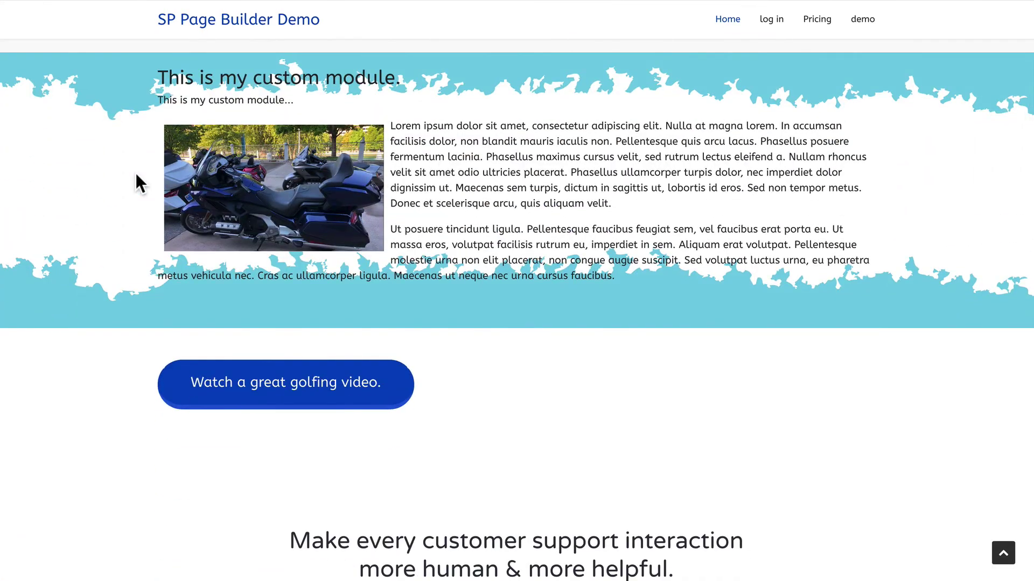
{"action": "scroll", "coordinate": [136, 174], "scroll_direction": "down", "scroll_amount": 15}
{"action": "scroll", "coordinate": [136, 180], "scroll_direction": "down", "scroll_amount": 7}
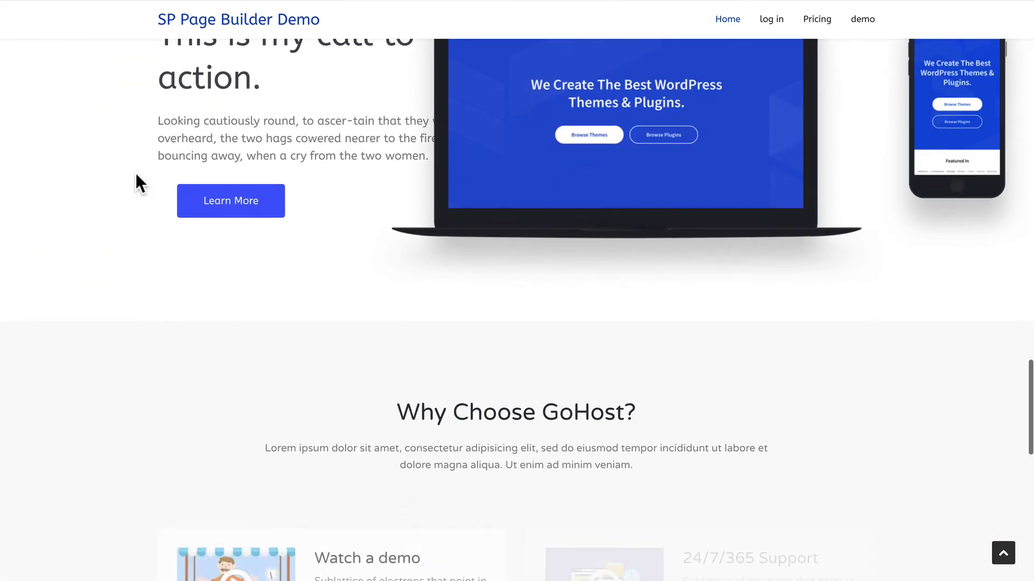